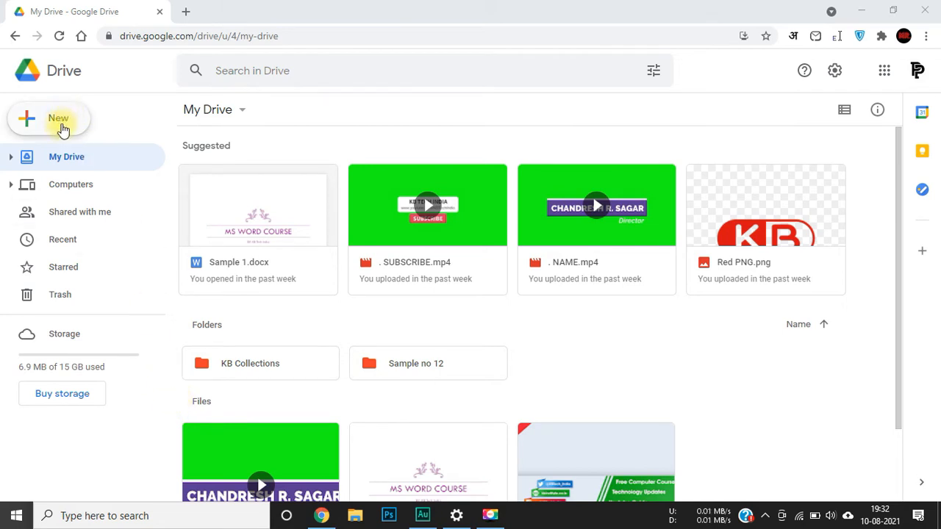
Create a blank Google Docs document in My Drive and enter the text "Sample 1", dismissing the document status tip.
{"action": "left_click", "coordinate": [64, 123]}
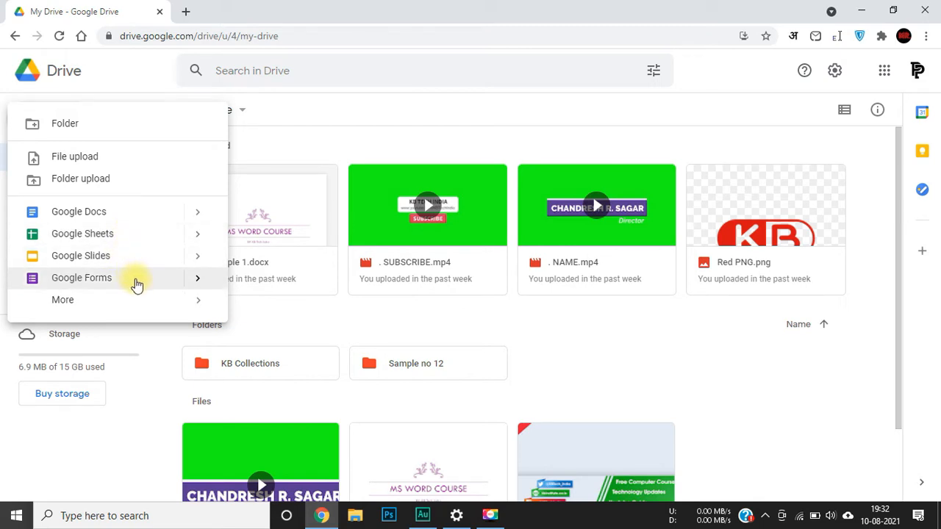
{"action": "left_click", "coordinate": [148, 307]}
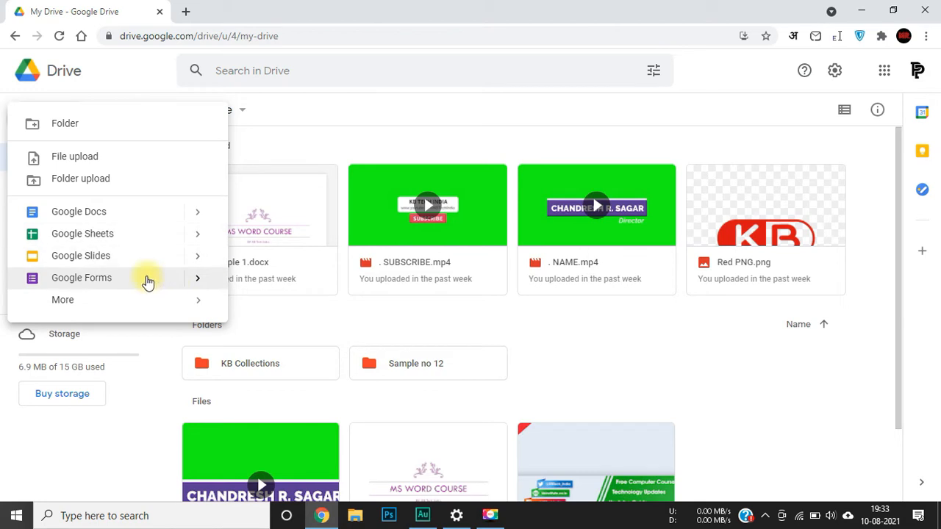
{"action": "left_click", "coordinate": [79, 214]}
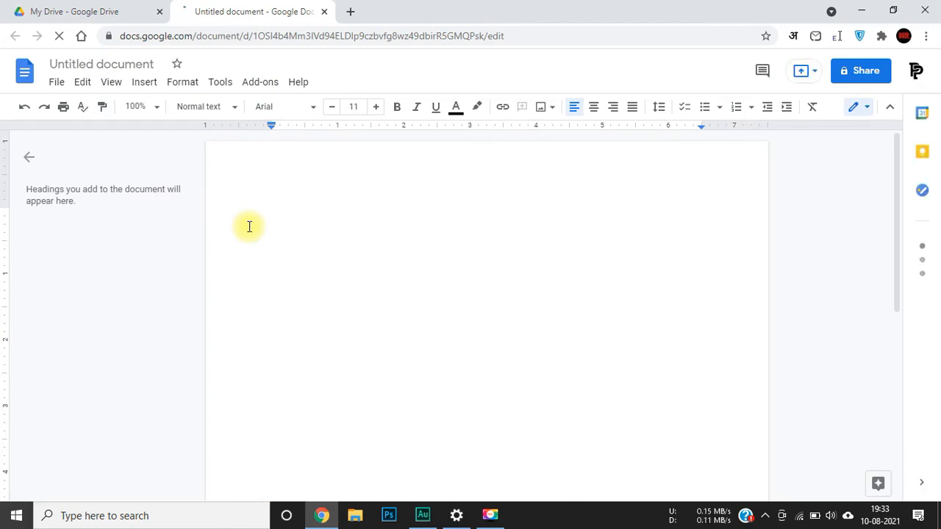
{"action": "type", "text": "Sample"}
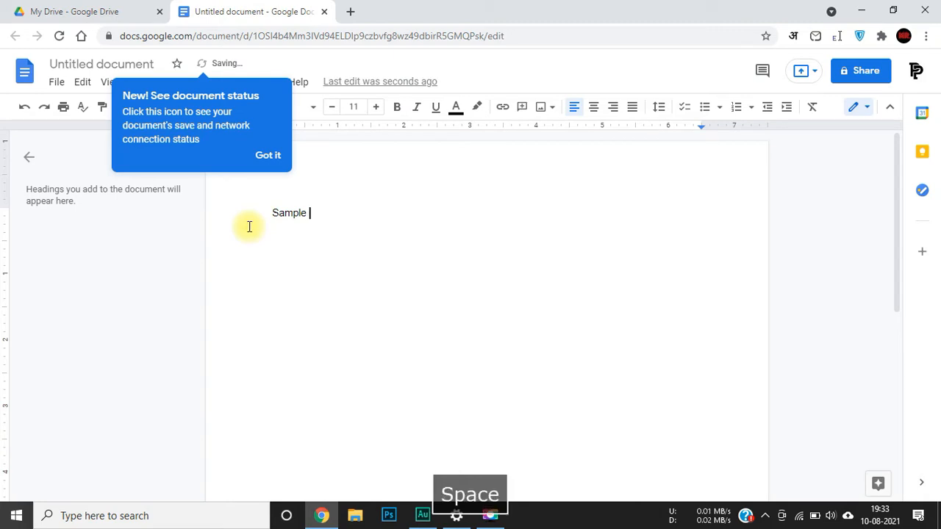
{"action": "type", "text": " 1"}
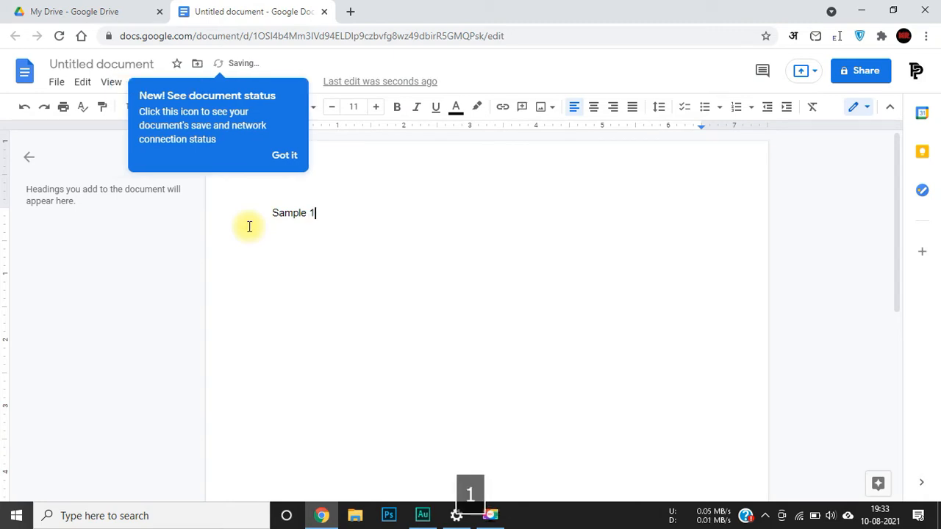
{"action": "left_click", "coordinate": [288, 156]}
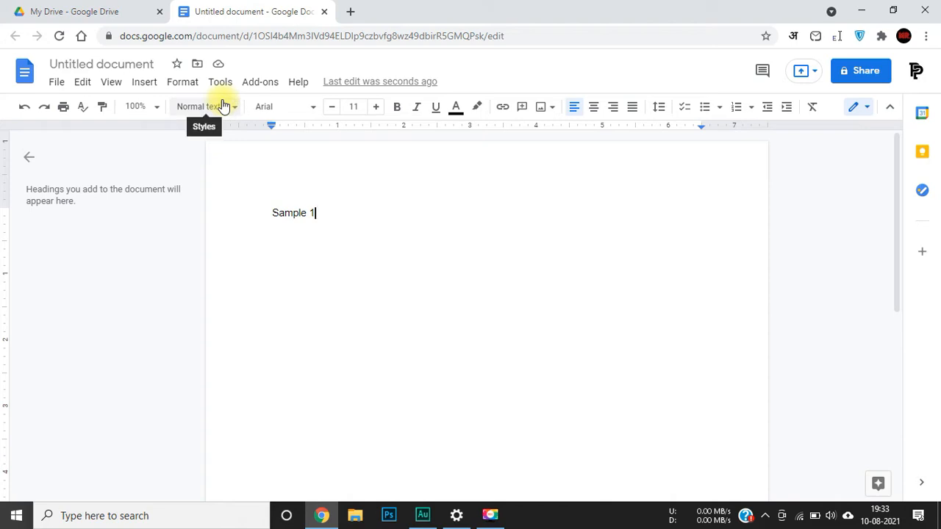
Rename the untitled document as Sample 1.
{"action": "left_click", "coordinate": [119, 62]}
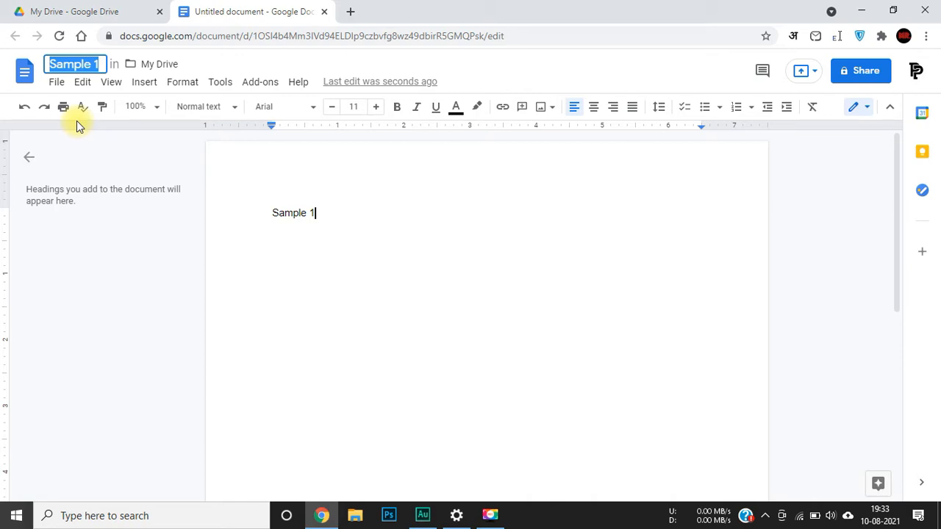
{"action": "left_click", "coordinate": [109, 151]}
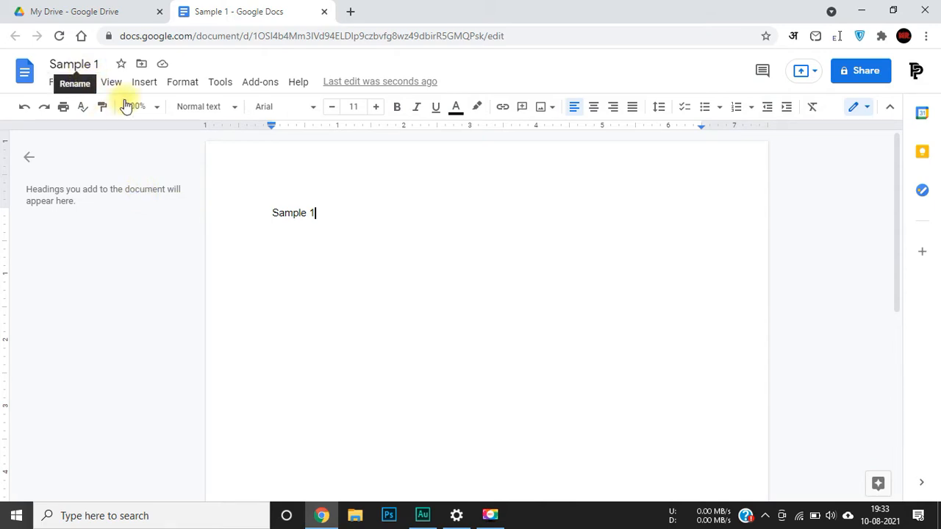
{"action": "key", "text": "Return"}
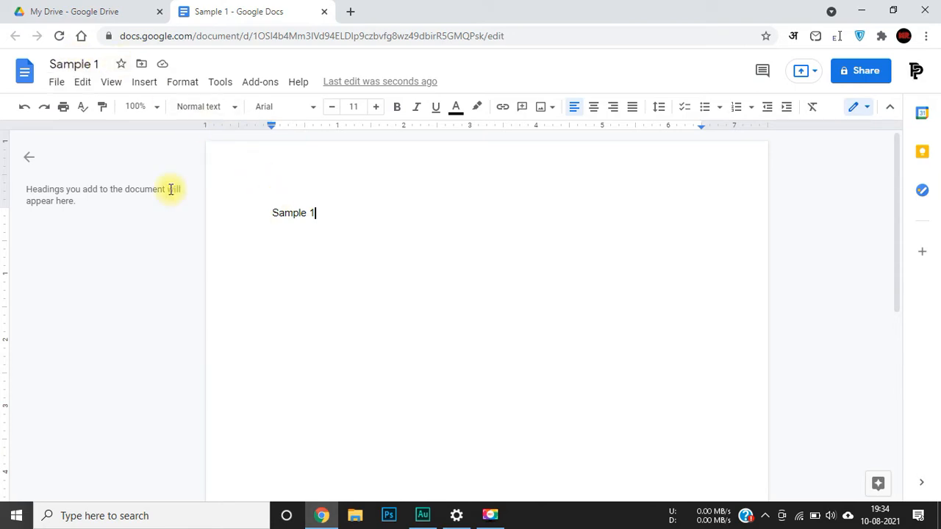
Check the document's entry in the My Drive file list and rename the open document as Sample 2.
{"action": "left_click", "coordinate": [88, 8]}
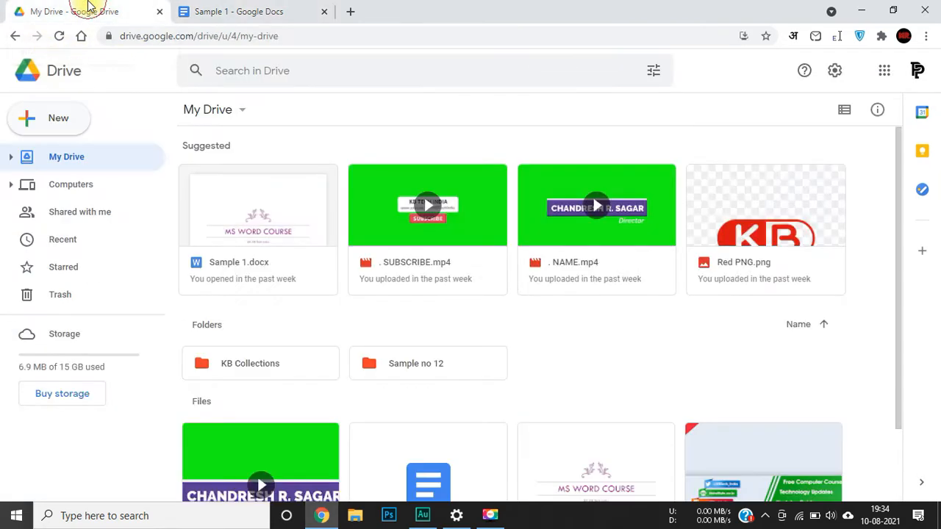
{"action": "scroll", "coordinate": [384, 294], "scroll_direction": "down", "scroll_amount": 1}
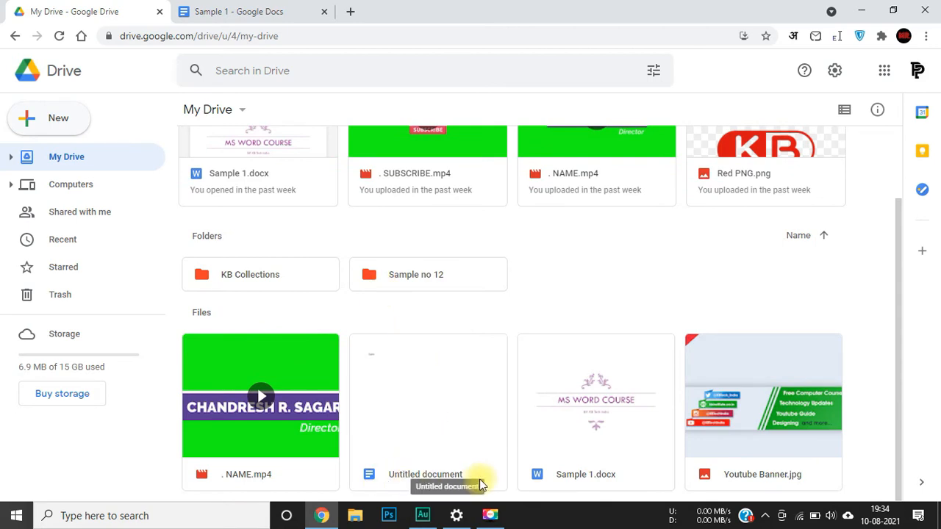
{"action": "left_click", "coordinate": [269, 7]}
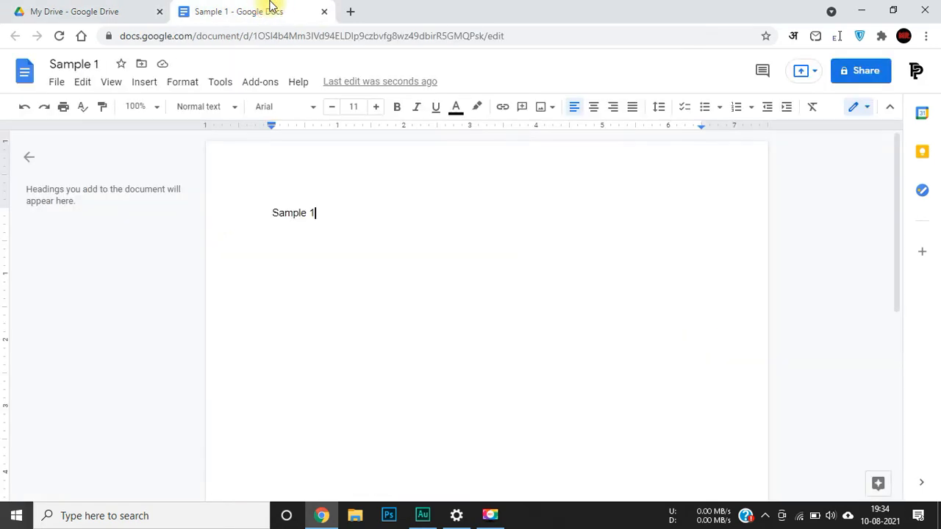
{"action": "left_click", "coordinate": [36, 8]}
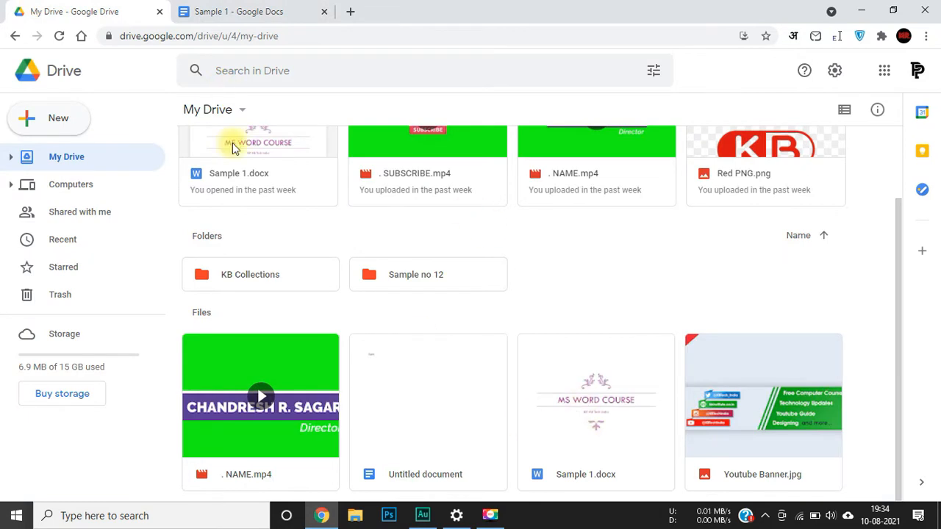
{"action": "left_click", "coordinate": [253, 9]}
{"action": "left_click", "coordinate": [91, 64]}
{"action": "key", "text": "Delete"}
{"action": "type", "text": "2"}
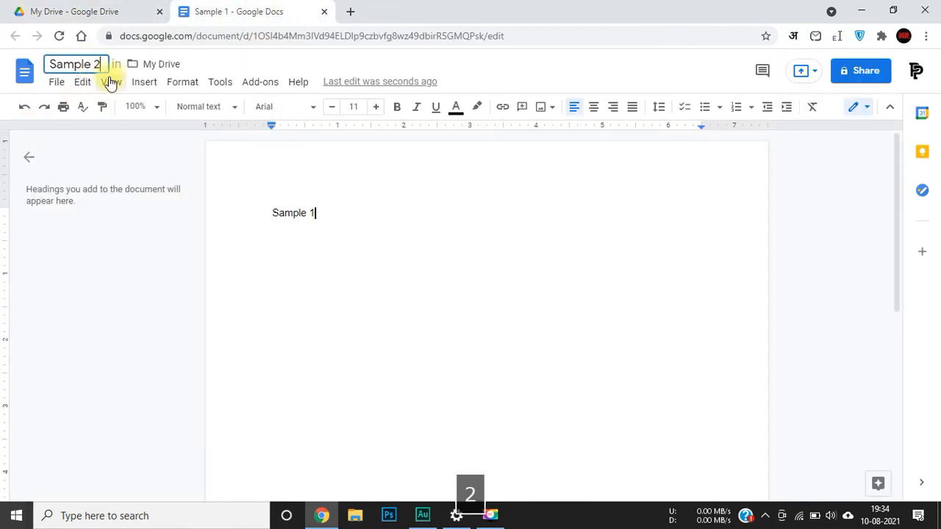
Change the document's body text to "Sample 2" and start a new line below it.
{"action": "left_click", "coordinate": [388, 224]}
{"action": "key", "text": "BackSpace"}
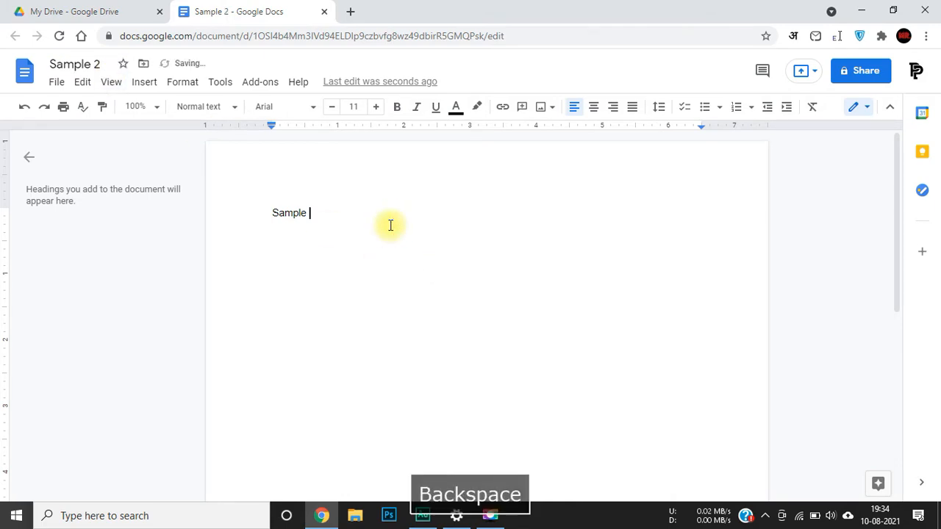
{"action": "type", "text": "2"}
{"action": "key", "text": "Return"}
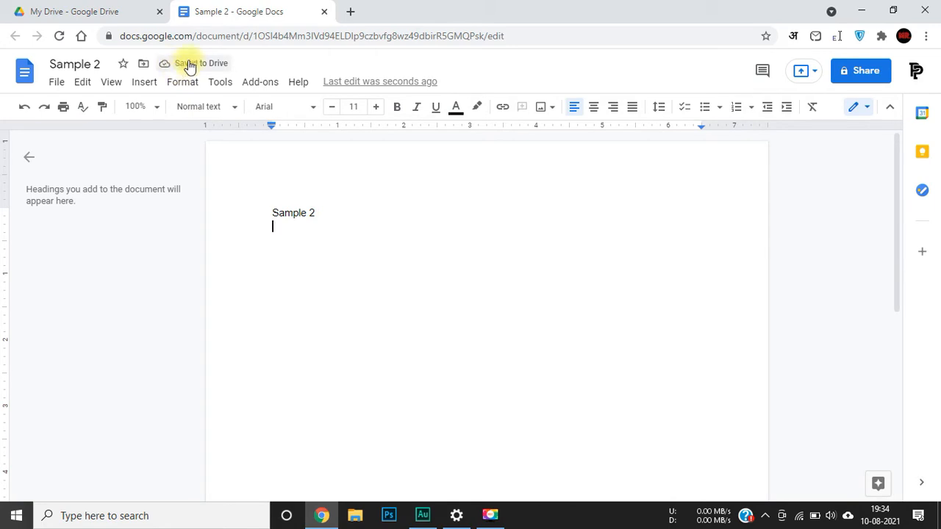
Review the document's save status and compare its name with the file list in My Drive.
{"action": "left_click", "coordinate": [197, 64]}
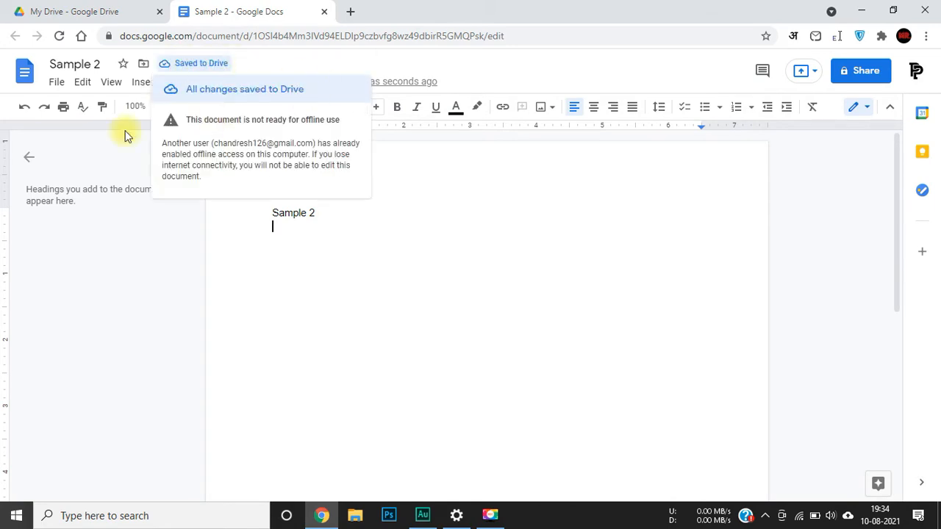
{"action": "left_click", "coordinate": [175, 284]}
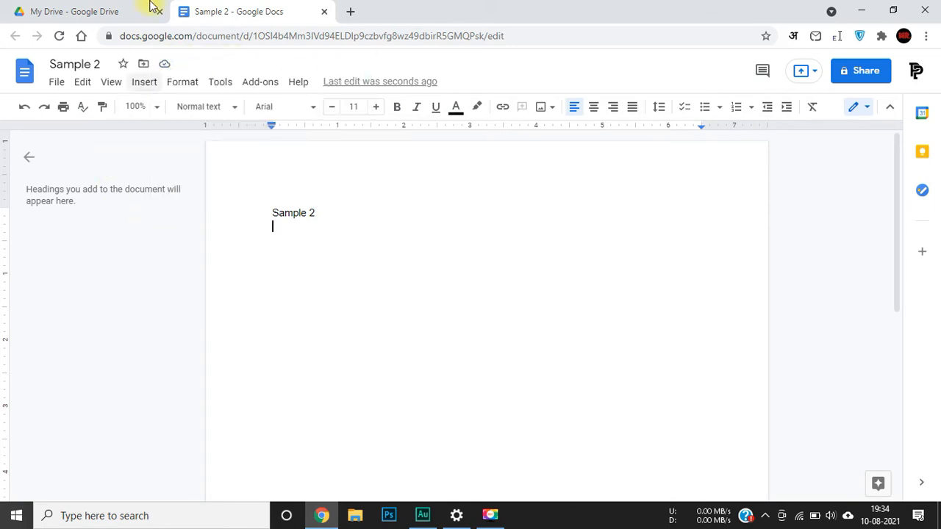
{"action": "left_click", "coordinate": [111, 8]}
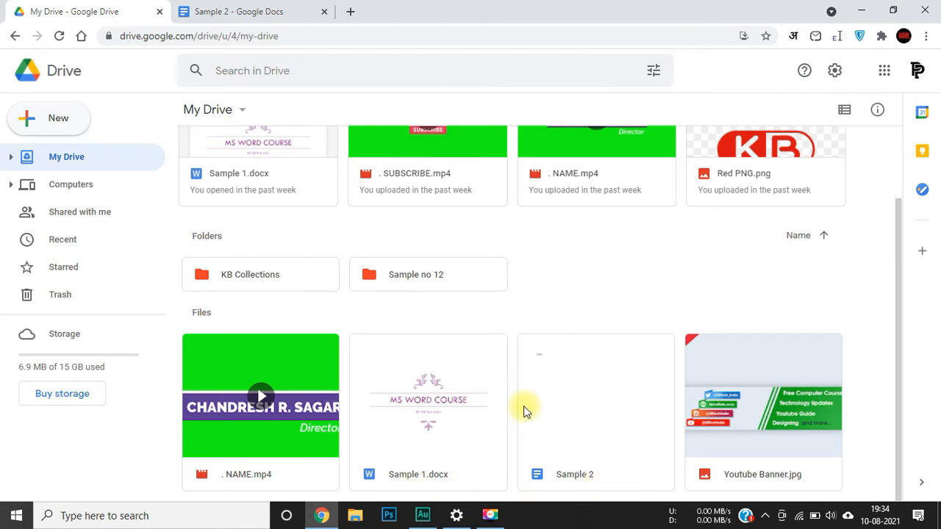
{"action": "left_click", "coordinate": [211, 10]}
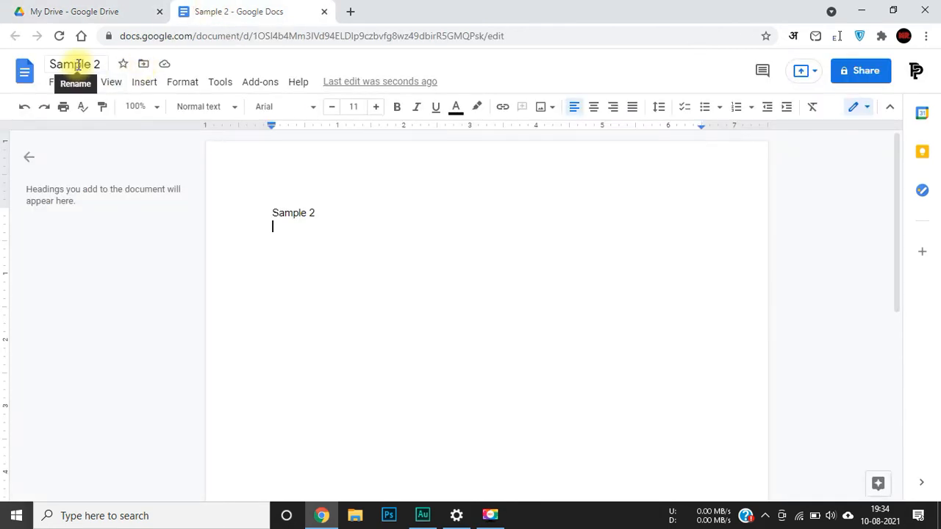
Create a blank Google Sheets spreadsheet from My Drive and close the Sample 2 document.
{"action": "left_click", "coordinate": [86, 7]}
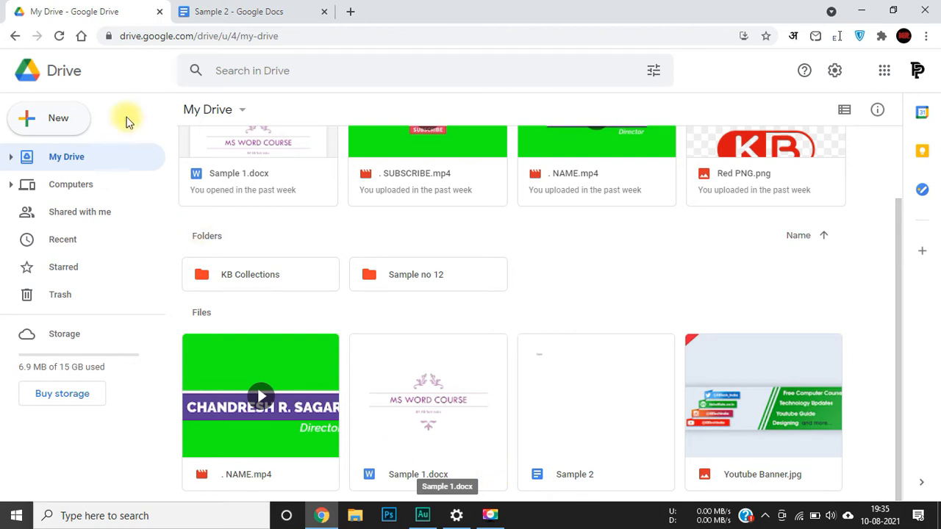
{"action": "left_click", "coordinate": [35, 119]}
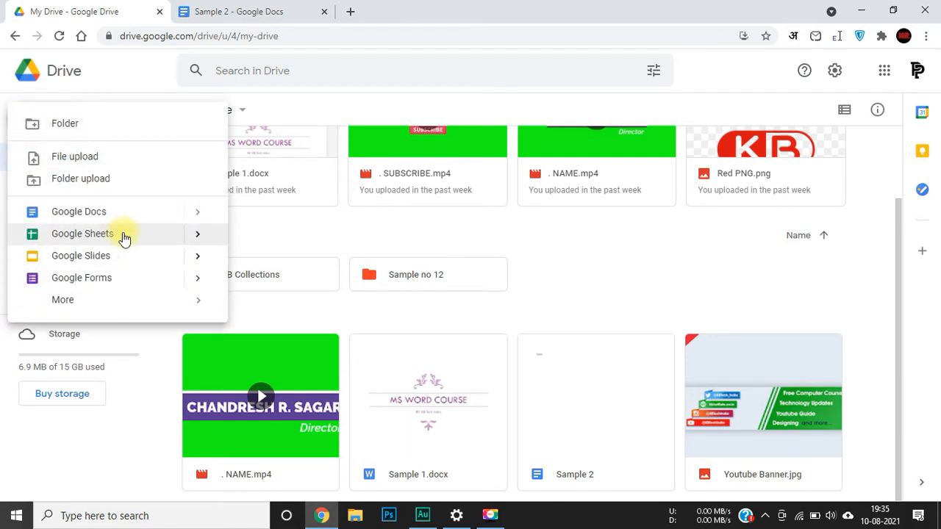
{"action": "left_click", "coordinate": [114, 235]}
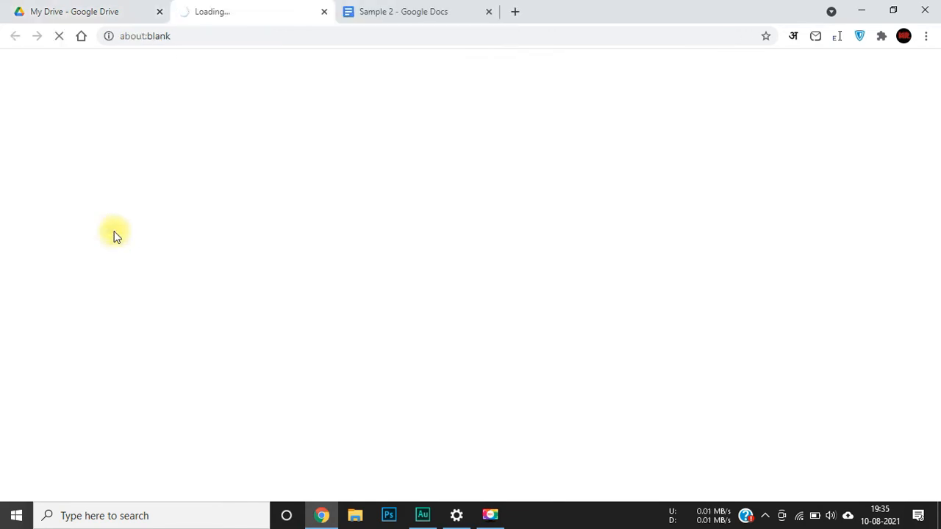
{"action": "left_click", "coordinate": [491, 14]}
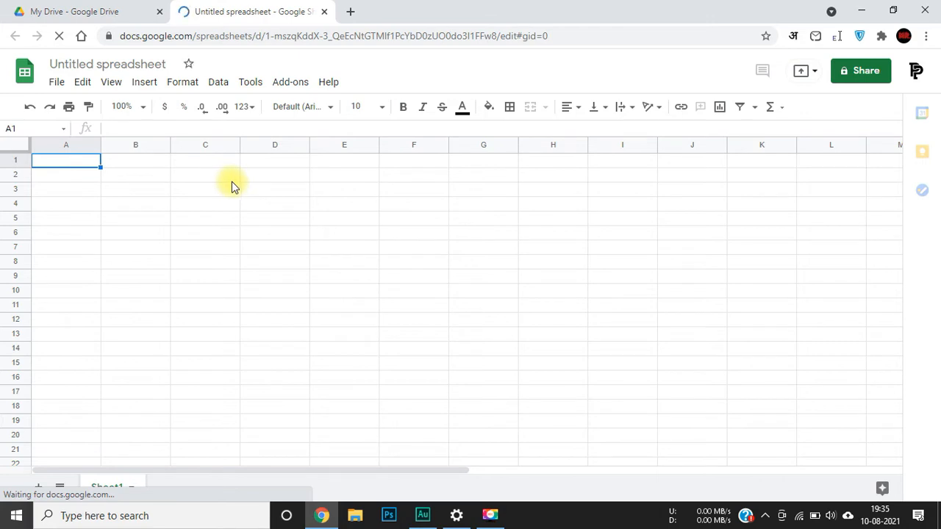
Enter the heading "Sr No." in cell A1 of the new spreadsheet.
{"action": "type", "text": "r "}
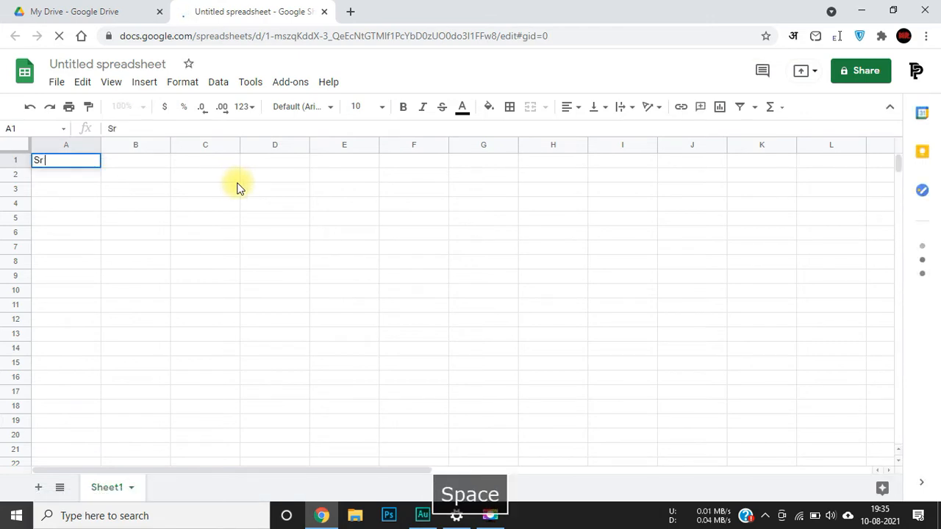
{"action": "type", "text": "No."}
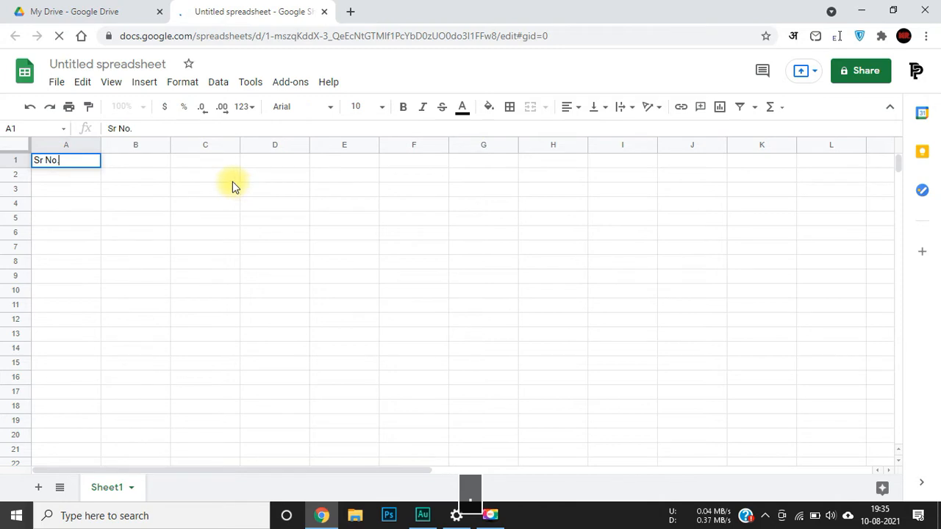
{"action": "left_click", "coordinate": [145, 165]}
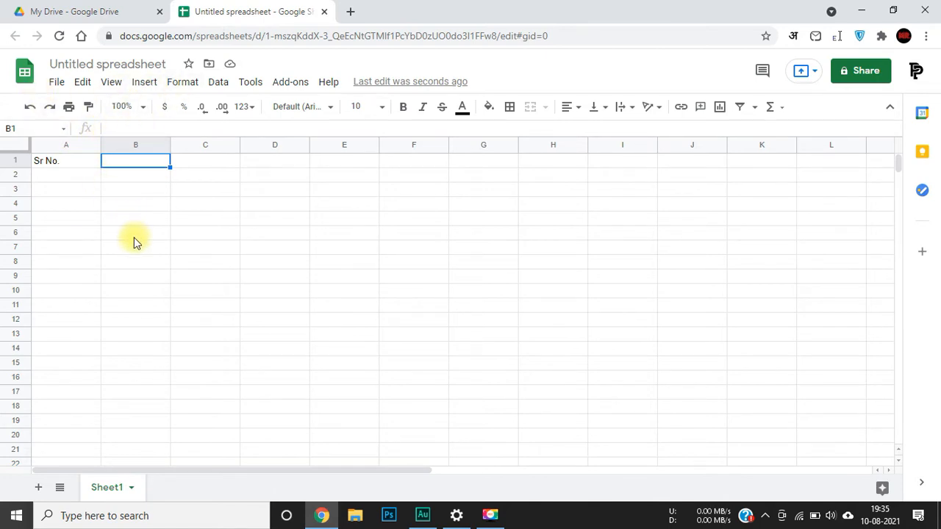
Rename the untitled spreadsheet as Sample 3.
{"action": "left_click", "coordinate": [99, 65]}
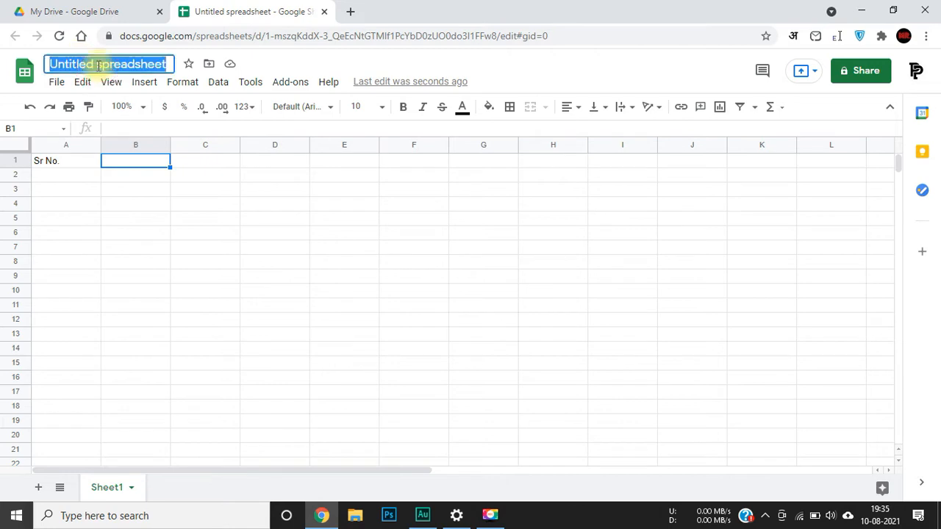
{"action": "type", "text": "Samp"}
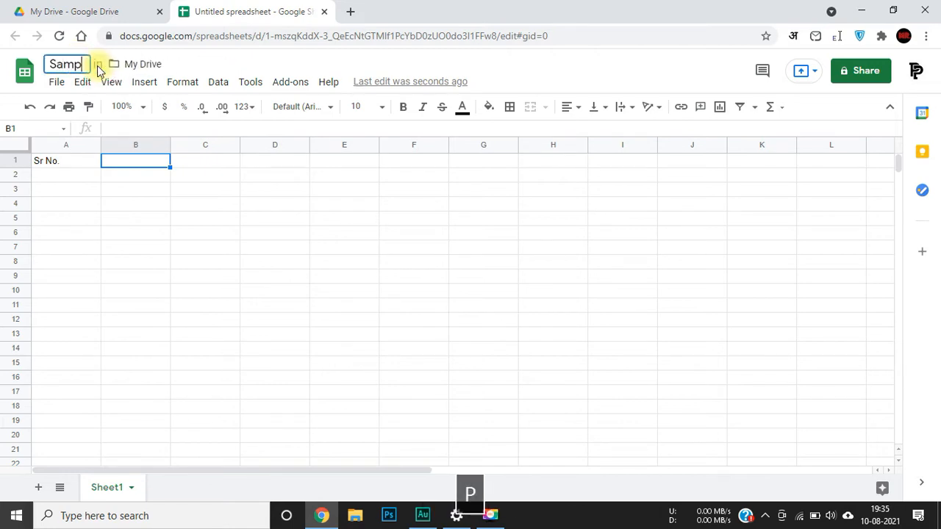
{"action": "type", "text": "le 3"}
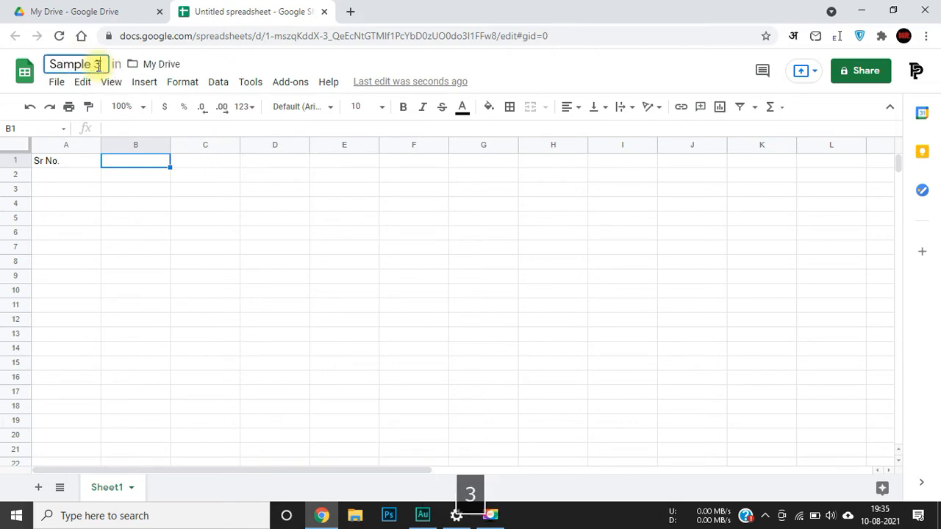
{"action": "left_click", "coordinate": [294, 278]}
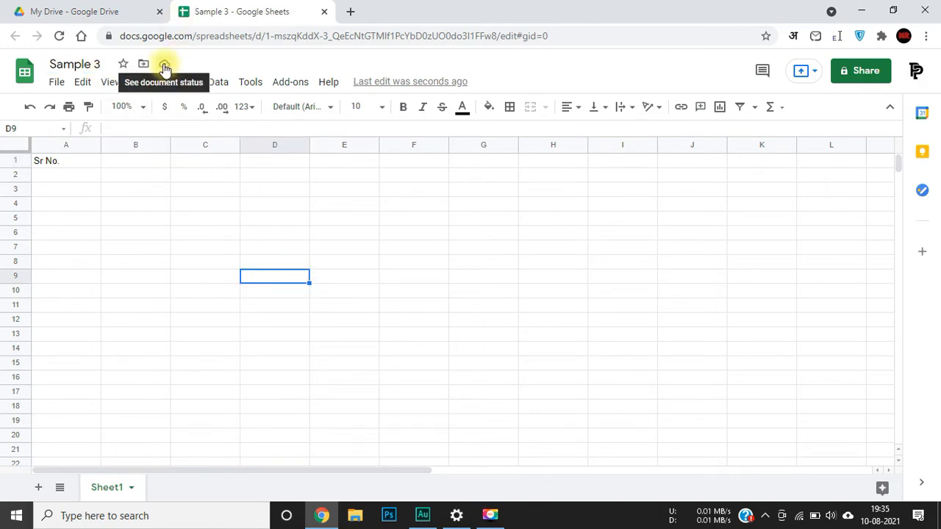
Enter the serial numbers 1 to 6 in cells A2 to A7 below the "Sr No." heading.
{"action": "left_click", "coordinate": [122, 162]}
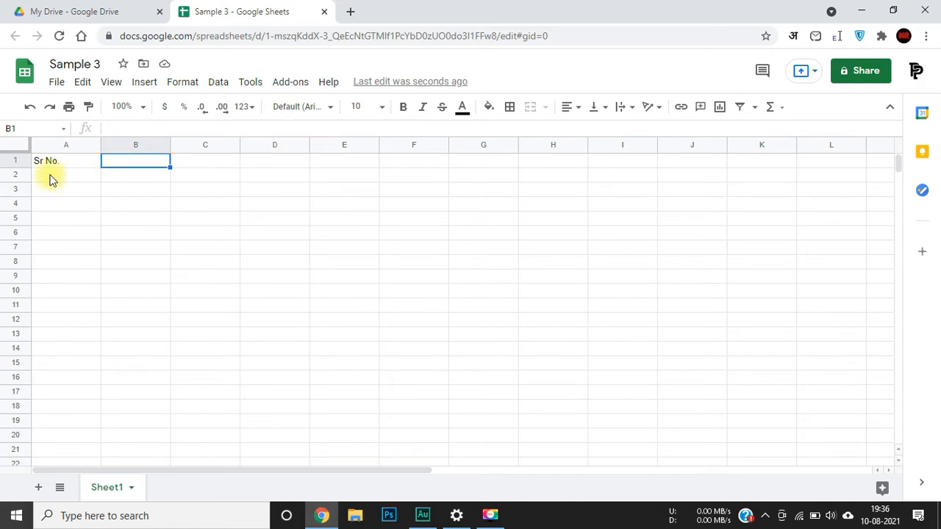
{"action": "left_click", "coordinate": [46, 174]}
{"action": "type", "text": "1"}
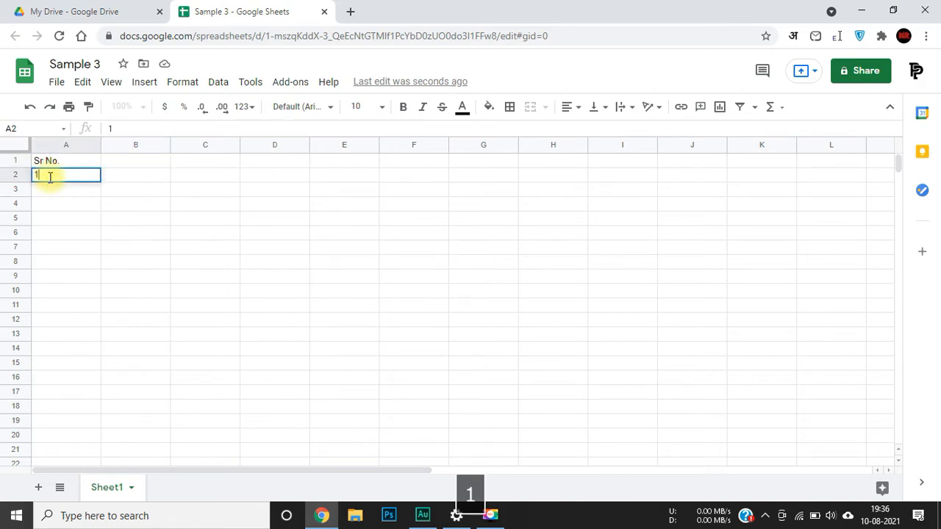
{"action": "key", "text": "Return"}
{"action": "type", "text": "2"}
{"action": "key", "text": "Return"}
{"action": "type", "text": "3"}
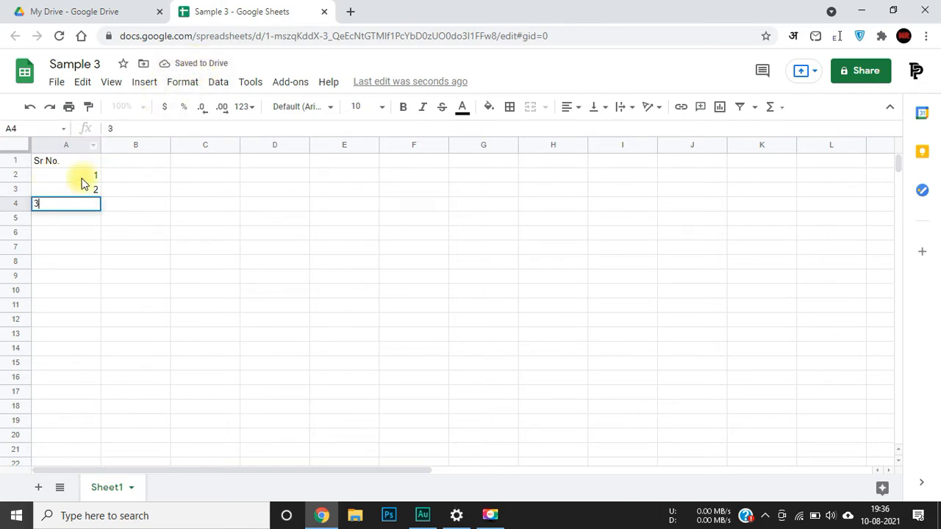
{"action": "key", "text": "Return"}
{"action": "type", "text": "4"}
{"action": "key", "text": "Return"}
{"action": "type", "text": "5"}
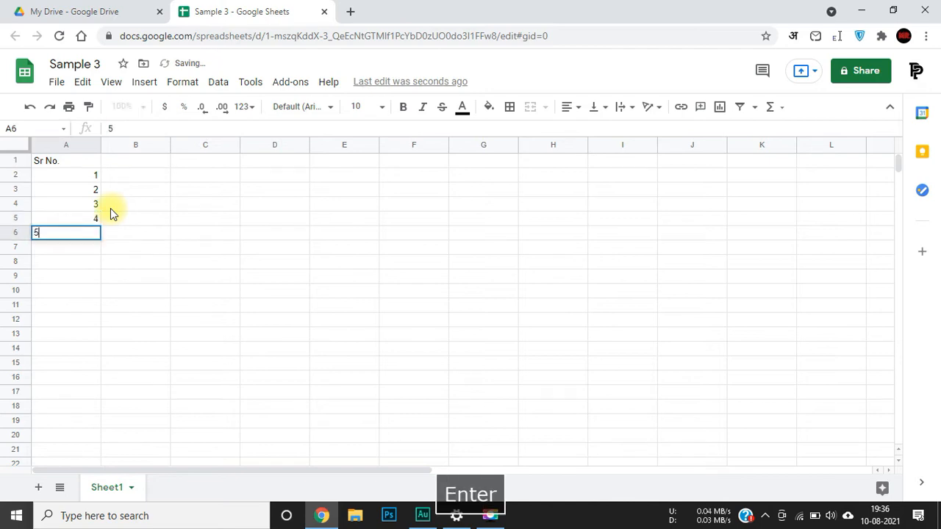
{"action": "key", "text": "Return"}
{"action": "type", "text": "6"}
{"action": "key", "text": "Return"}
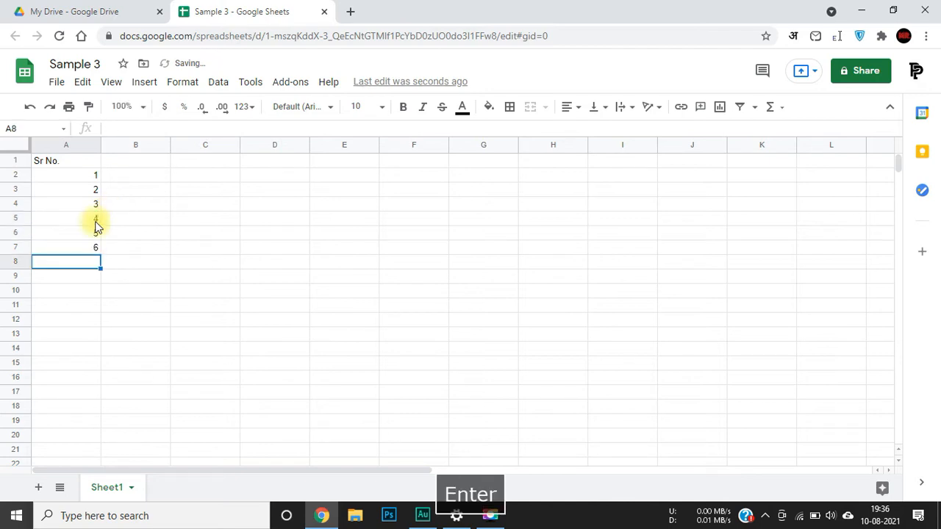
Extend the serial number series down column A to 20 in cell A21.
{"action": "left_click_drag", "start_coordinate": [95, 175], "coordinate": [97, 334]}
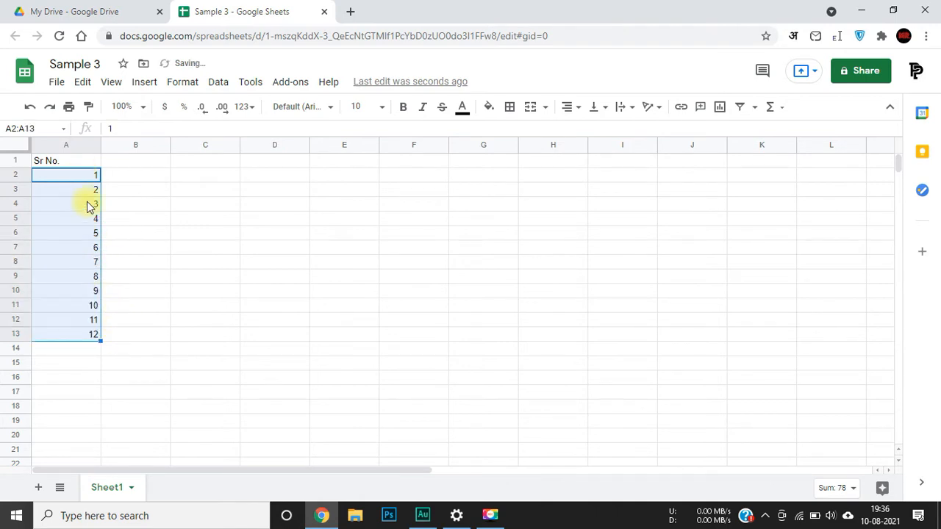
{"action": "left_click_drag", "start_coordinate": [99, 338], "coordinate": [98, 457]}
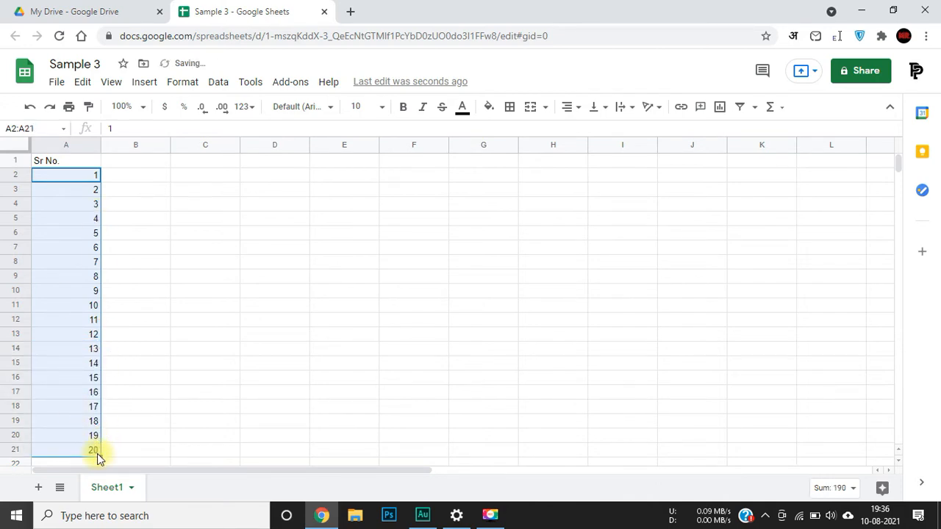
{"action": "left_click", "coordinate": [246, 285]}
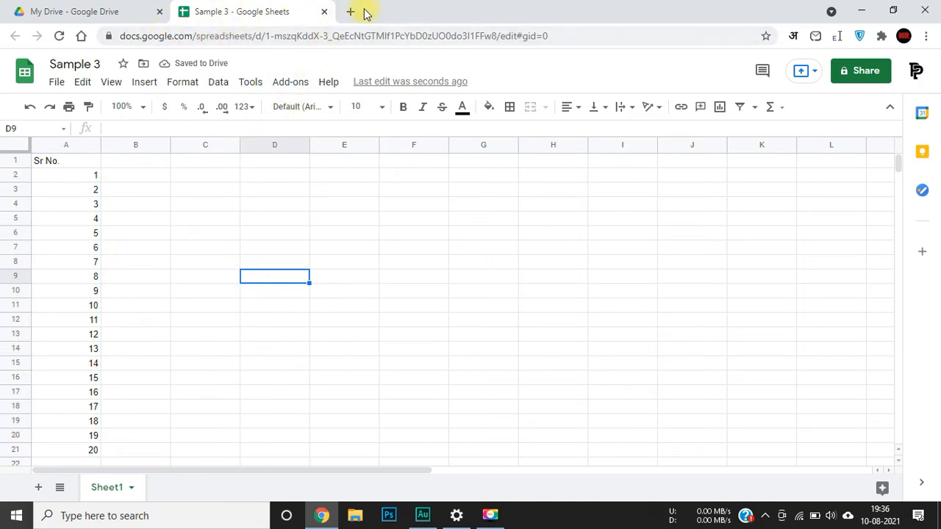
Close the Sample 3 spreadsheet and look for it among the files in My Drive.
{"action": "left_click", "coordinate": [322, 12]}
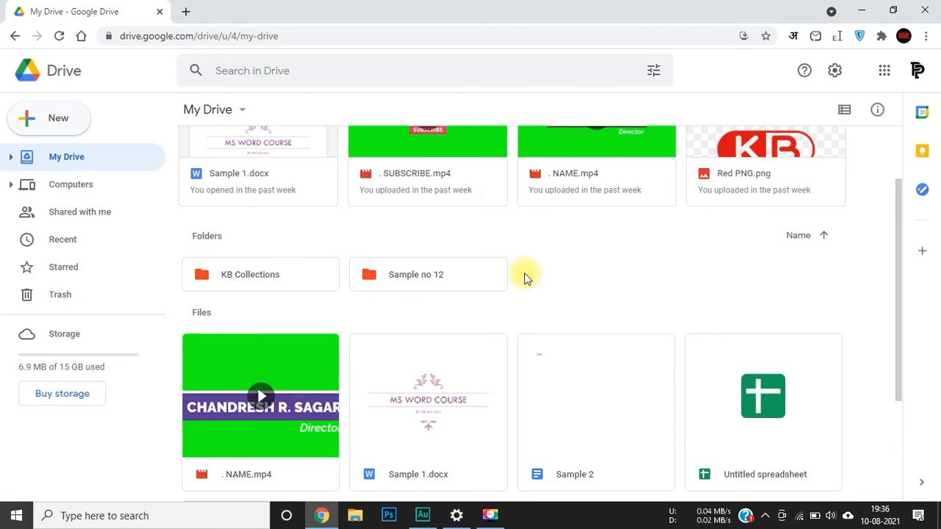
{"action": "scroll", "coordinate": [525, 278], "scroll_direction": "down", "scroll_amount": 1}
{"action": "scroll", "coordinate": [525, 278], "scroll_direction": "down", "scroll_amount": 1}
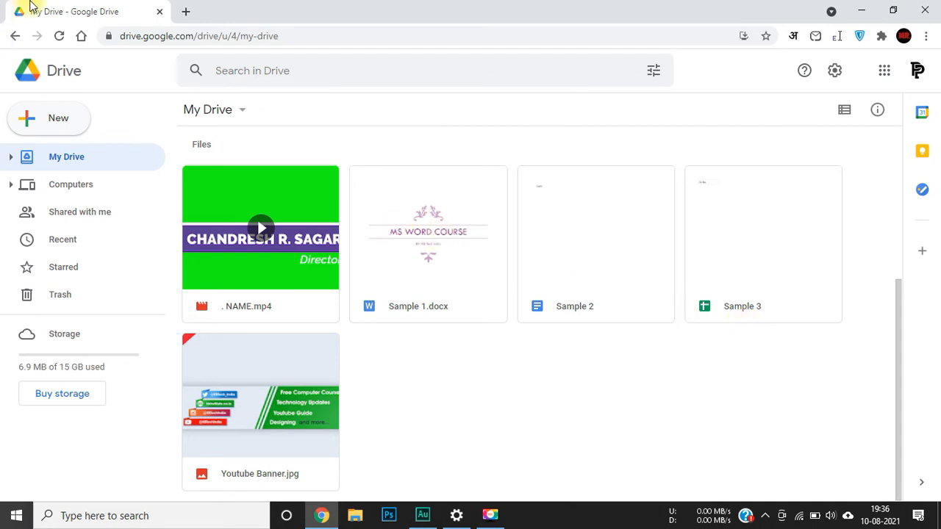
Create a blank Google Slides presentation from My Drive and browse its available themes.
{"action": "left_click", "coordinate": [69, 120]}
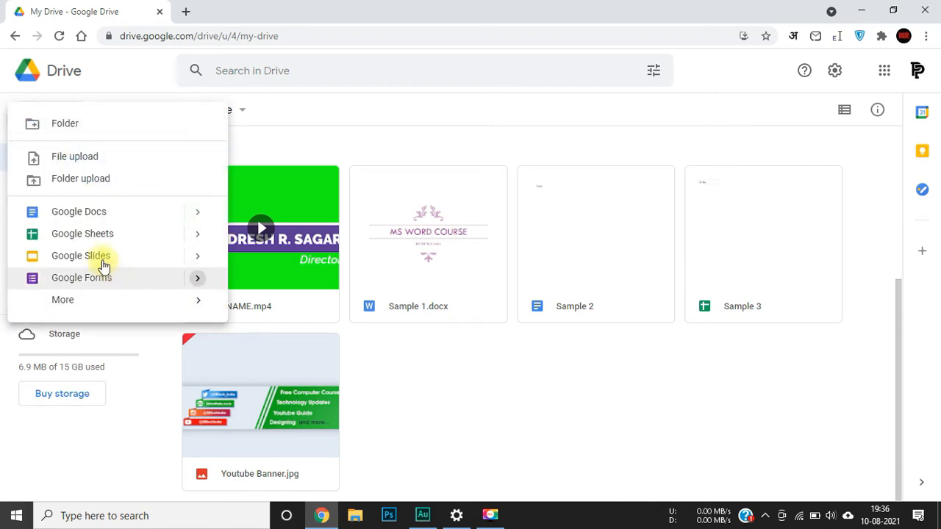
{"action": "left_click", "coordinate": [95, 255]}
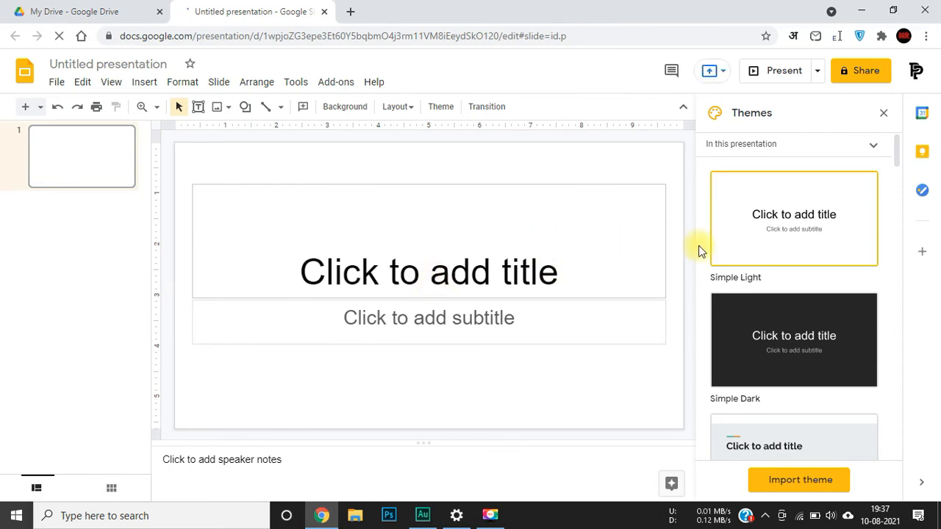
{"action": "scroll", "coordinate": [739, 320], "scroll_direction": "down", "scroll_amount": 2}
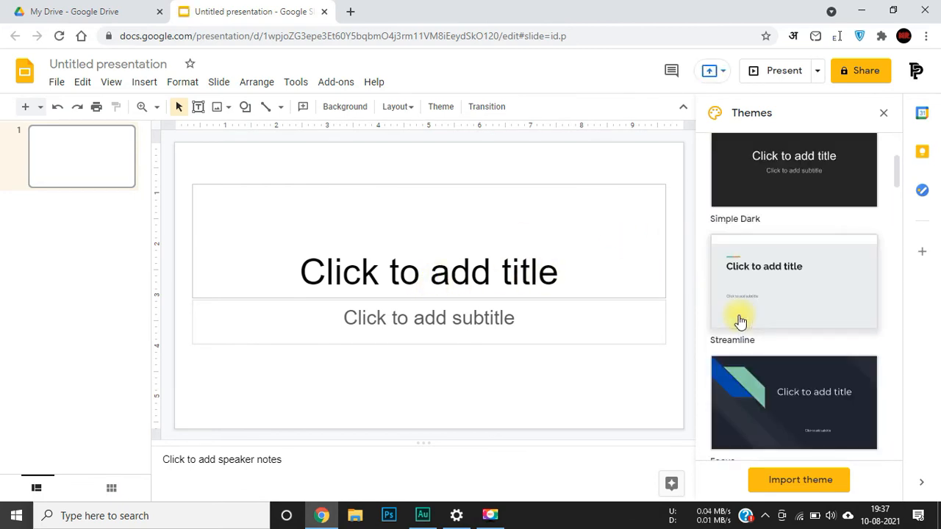
{"action": "scroll", "coordinate": [739, 321], "scroll_direction": "down", "scroll_amount": 2}
{"action": "scroll", "coordinate": [852, 309], "scroll_direction": "down", "scroll_amount": 1}
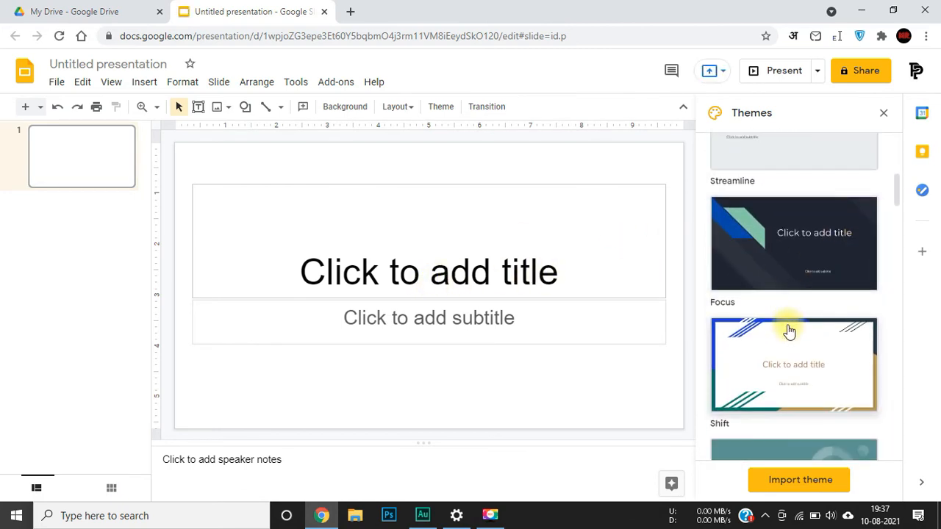
{"action": "scroll", "coordinate": [789, 331], "scroll_direction": "down", "scroll_amount": 8}
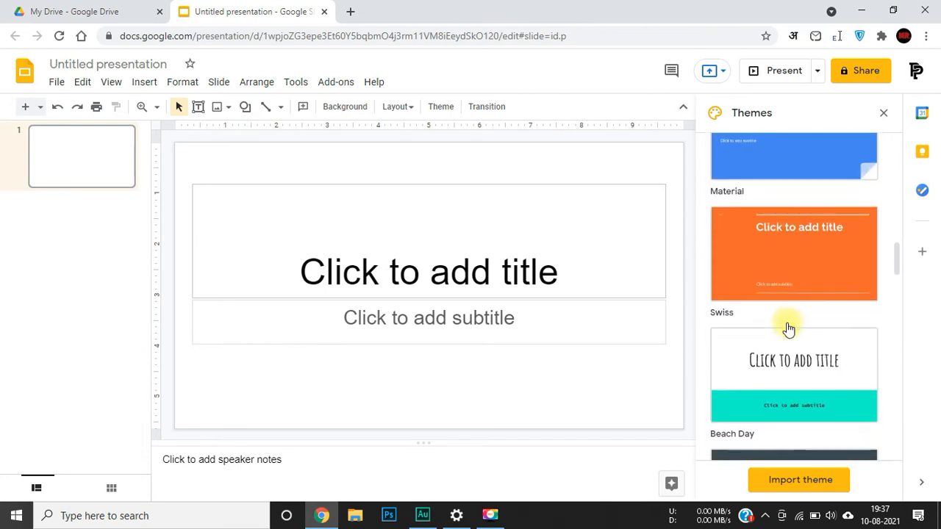
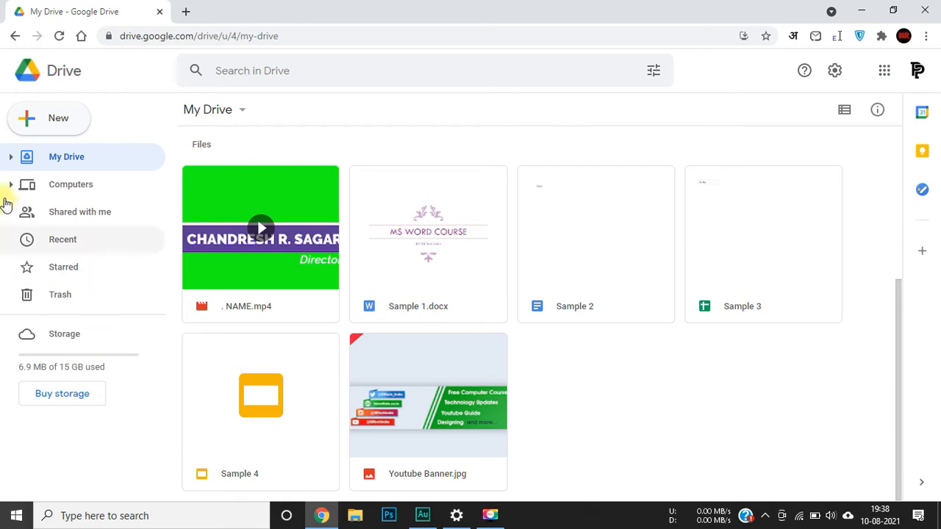
Create a blank Google Forms form from My Drive and decline the introductory tour.
{"action": "left_click", "coordinate": [37, 117]}
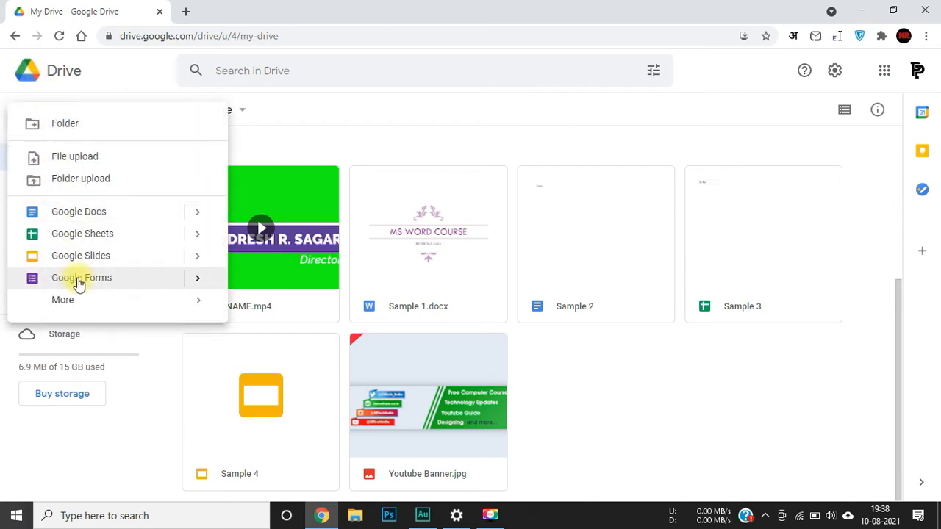
{"action": "left_click", "coordinate": [79, 280]}
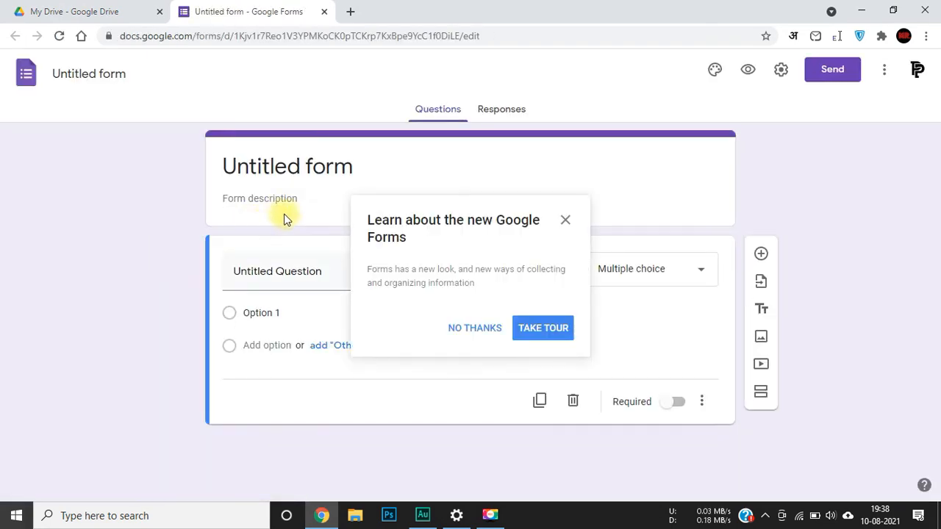
{"action": "left_click", "coordinate": [485, 331]}
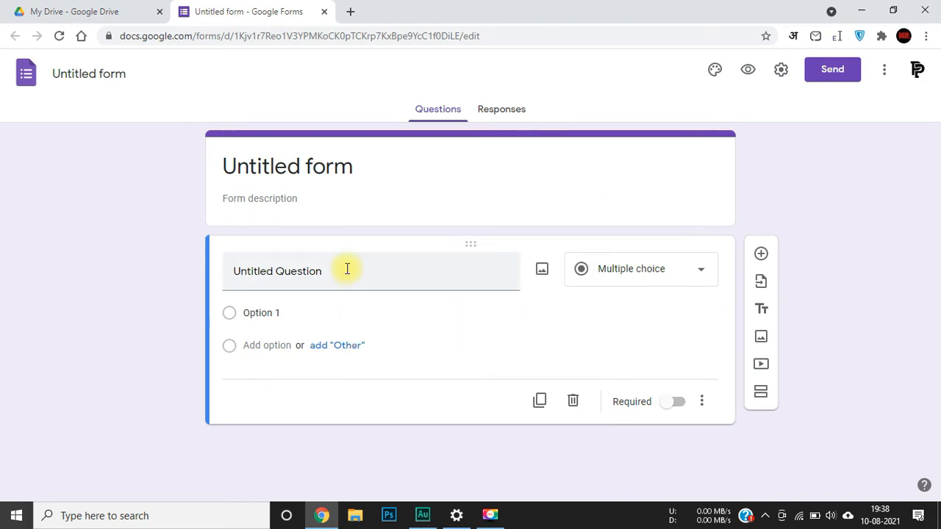
Replace the first question's text with "Class ?" and set its type to Short answer.
{"action": "left_click", "coordinate": [276, 200]}
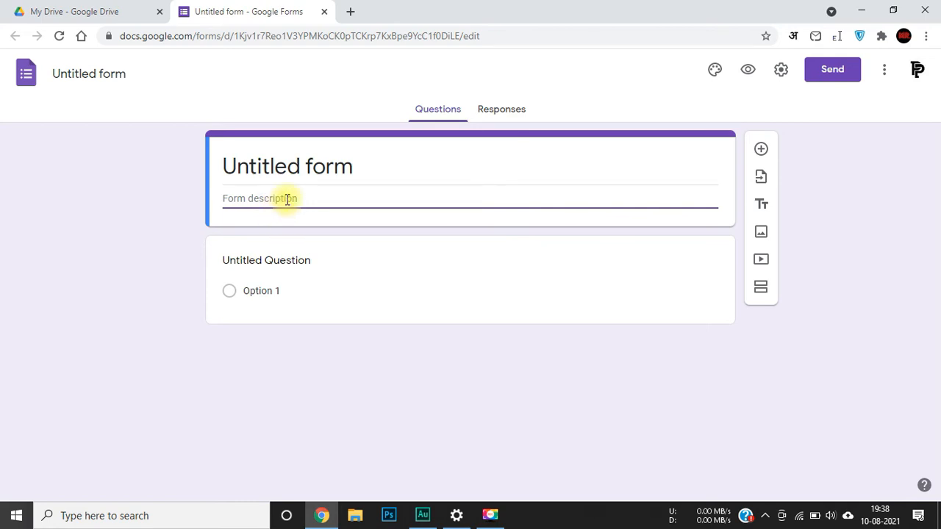
{"action": "left_click", "coordinate": [253, 258]}
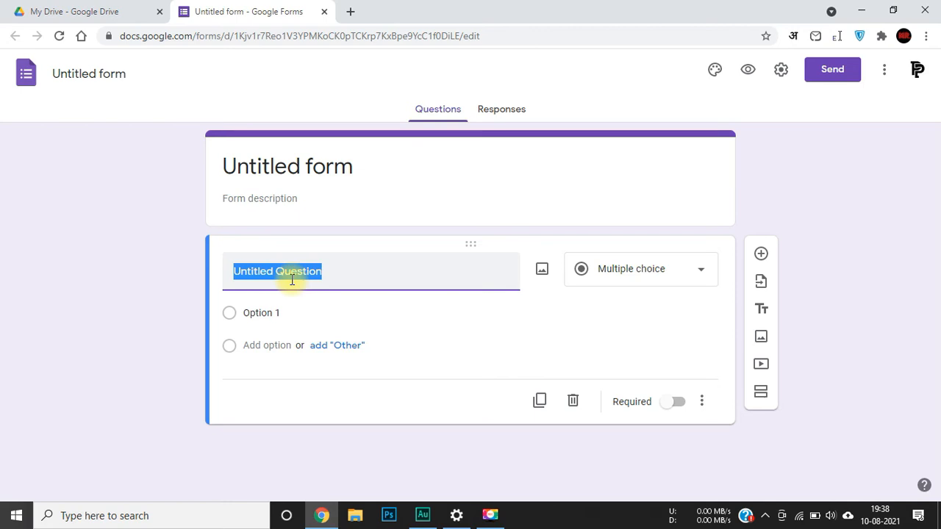
{"action": "type", "text": "Clas"}
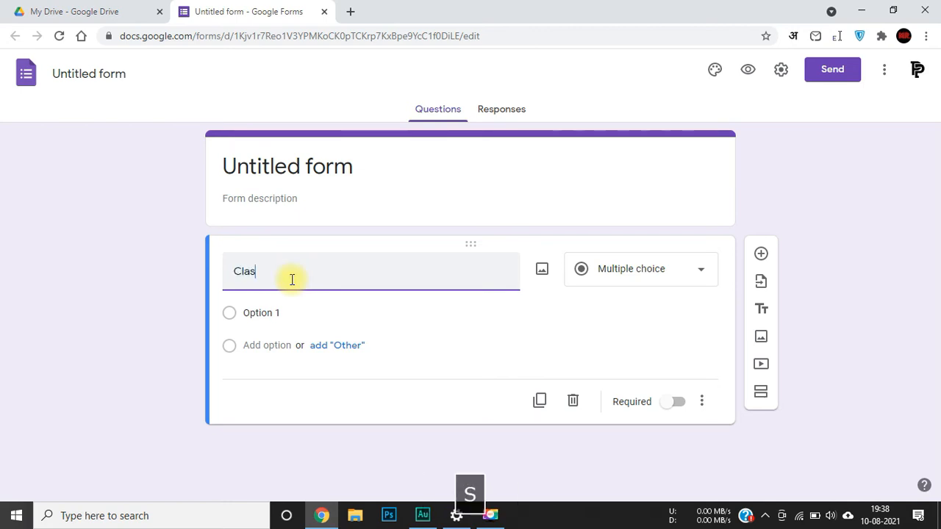
{"action": "type", "text": "s"}
{"action": "type", "text": " ?"}
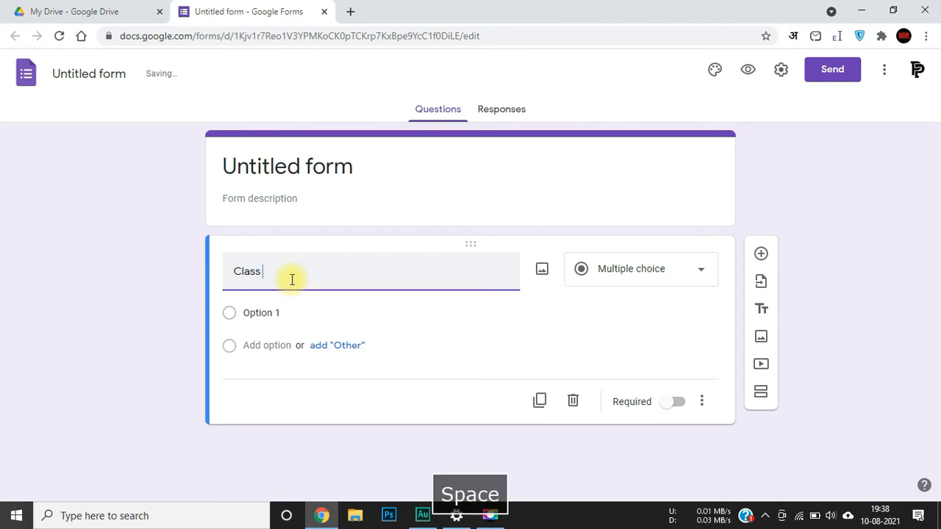
{"action": "left_click", "coordinate": [616, 281]}
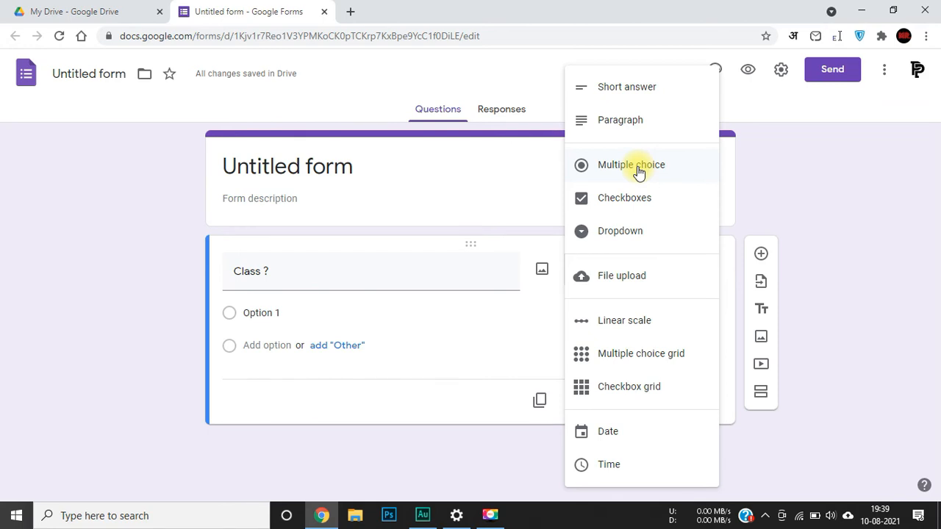
{"action": "left_click", "coordinate": [626, 88]}
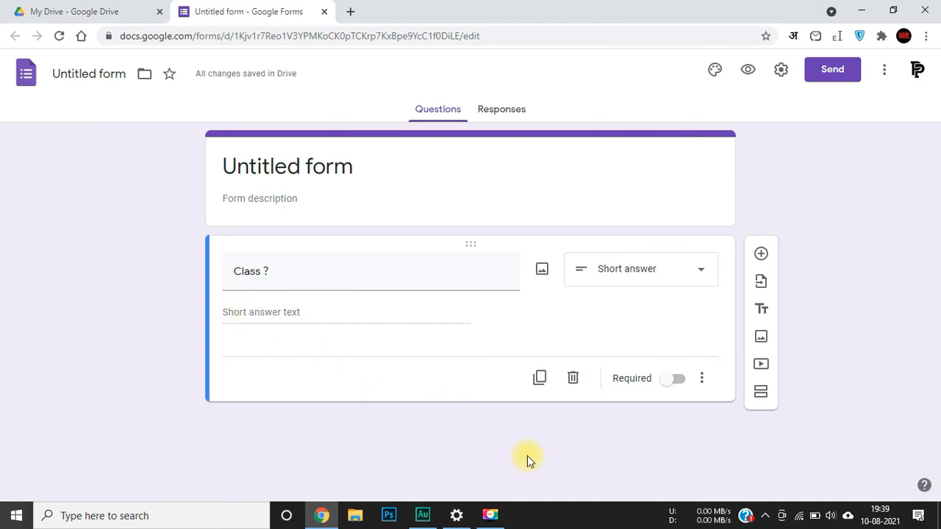
Try the Required setting on the Class question, switching it on and back off.
{"action": "left_click", "coordinate": [666, 383]}
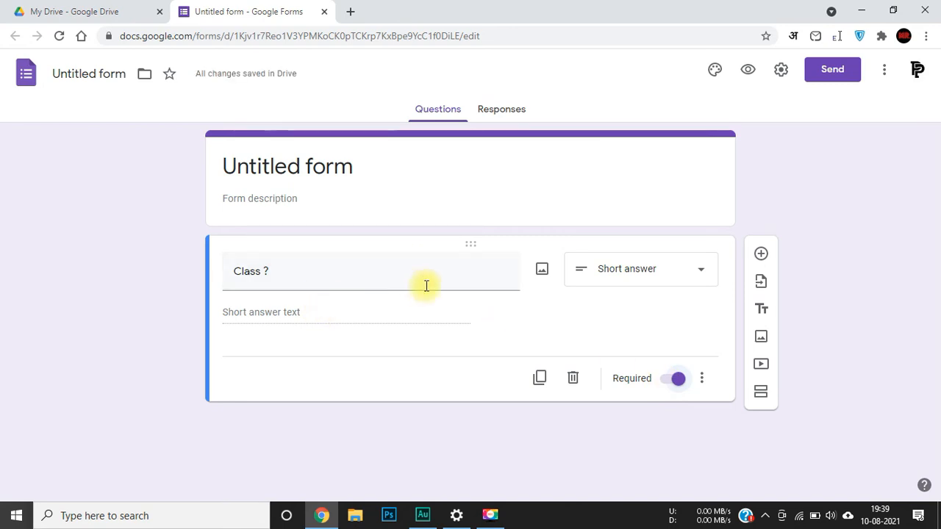
{"action": "left_click", "coordinate": [676, 381]}
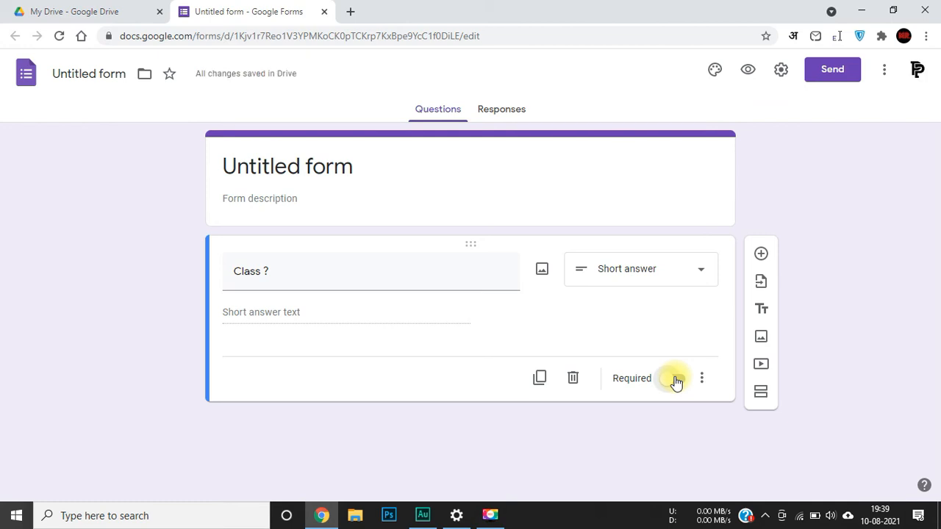
{"action": "left_click", "coordinate": [676, 381]}
{"action": "left_click", "coordinate": [675, 381]}
Change the form's title to "Sample 5".
{"action": "left_click", "coordinate": [300, 177]}
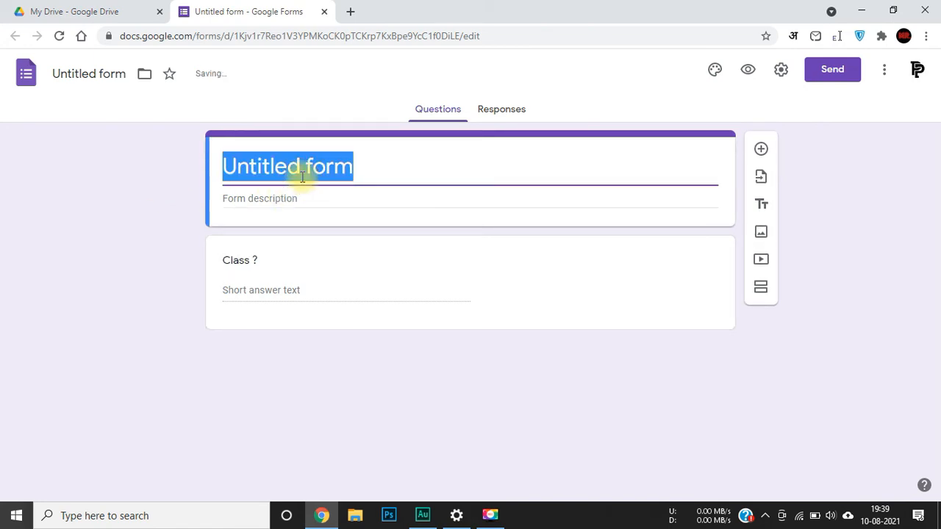
{"action": "type", "text": "Sample 4"}
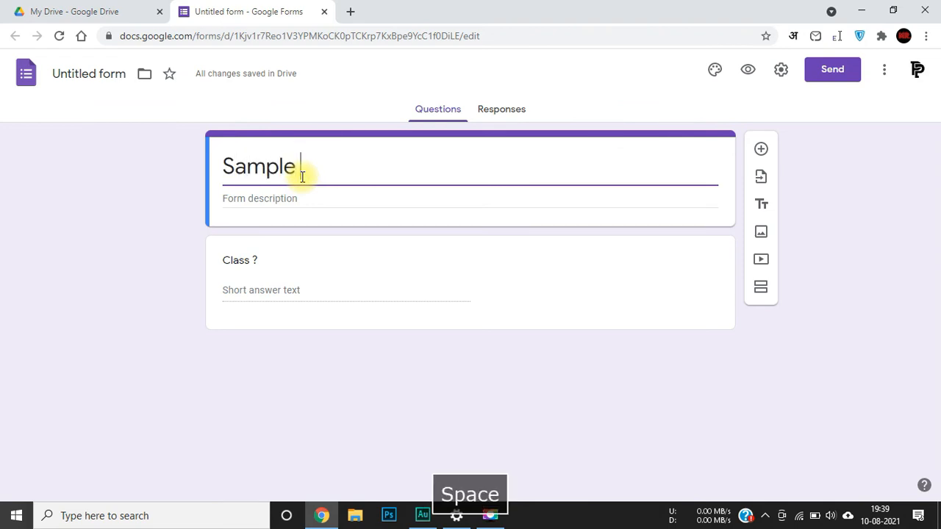
{"action": "key", "text": "BackSpace"}
{"action": "type", "text": "5"}
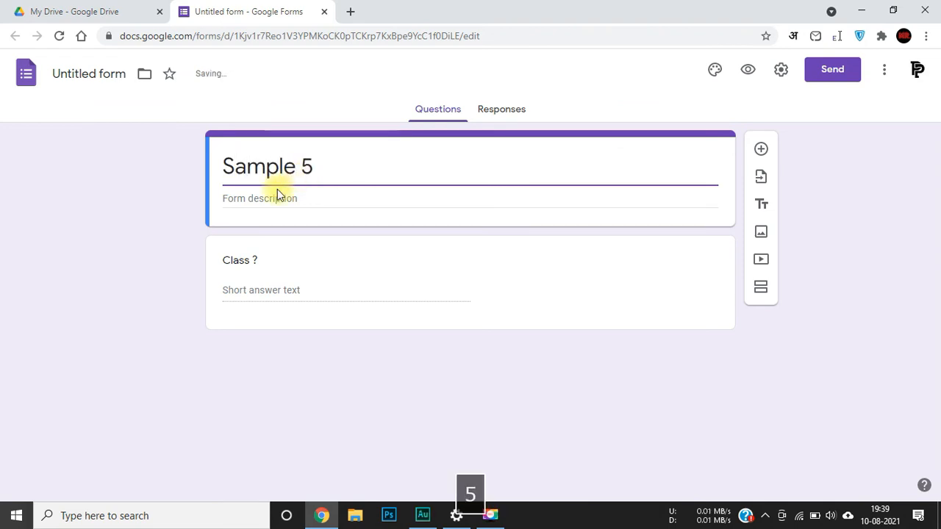
{"action": "left_click", "coordinate": [274, 196]}
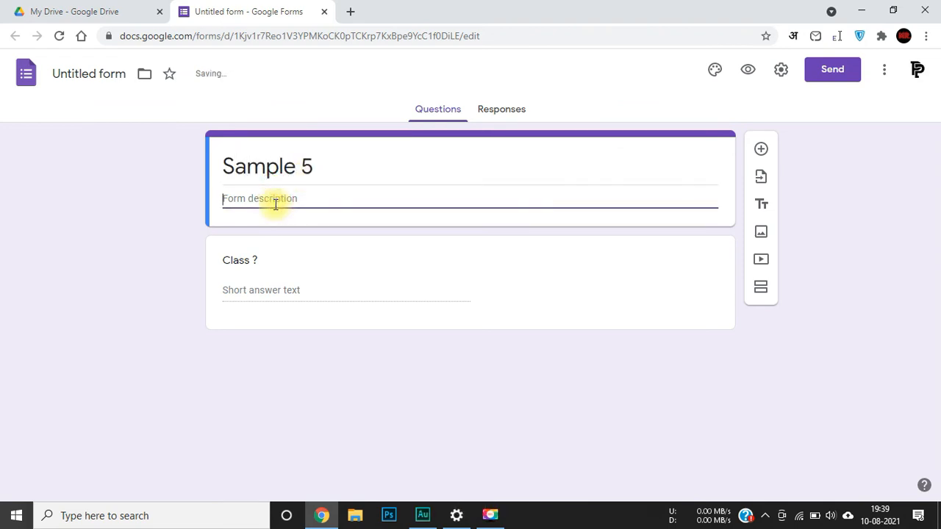
Add a Short answer question "Age" below the Class question, followed by another blank question.
{"action": "left_click", "coordinate": [231, 260]}
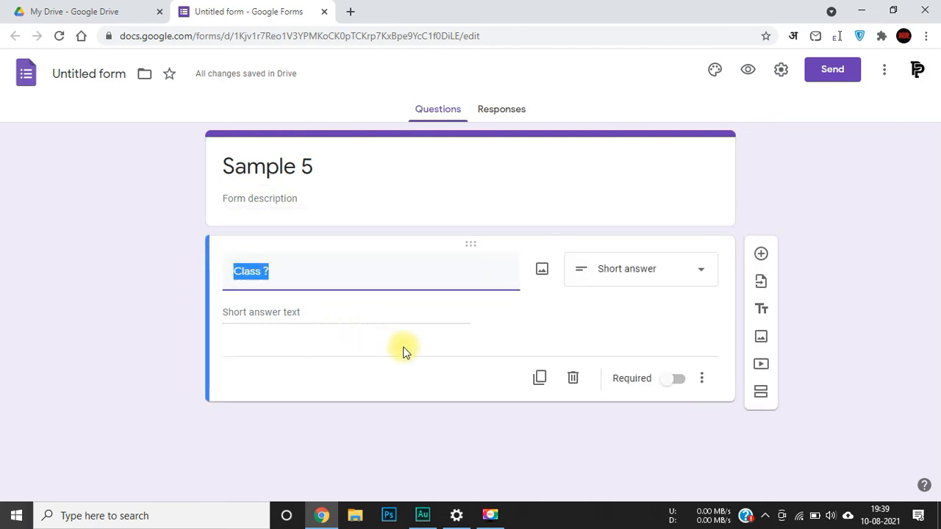
{"action": "left_click", "coordinate": [766, 254]}
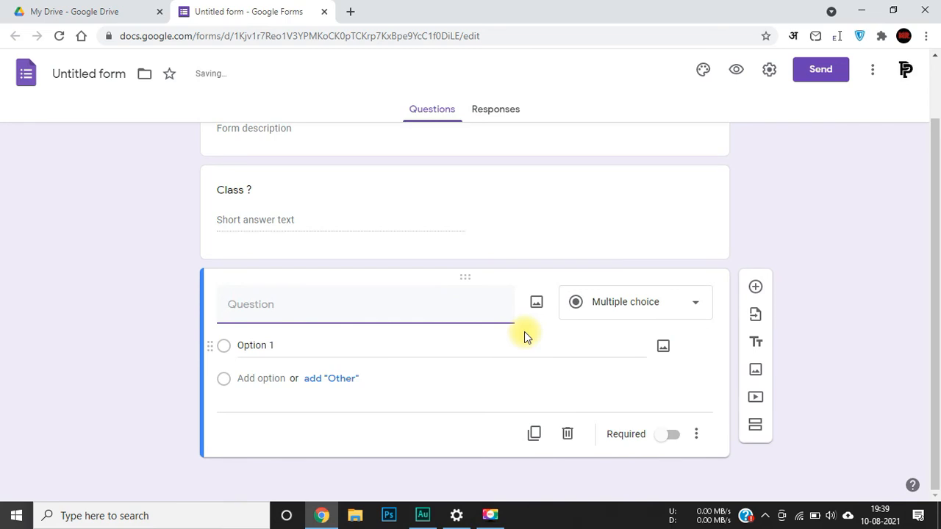
{"action": "type", "text": "Age"}
{"action": "left_click", "coordinate": [617, 306]}
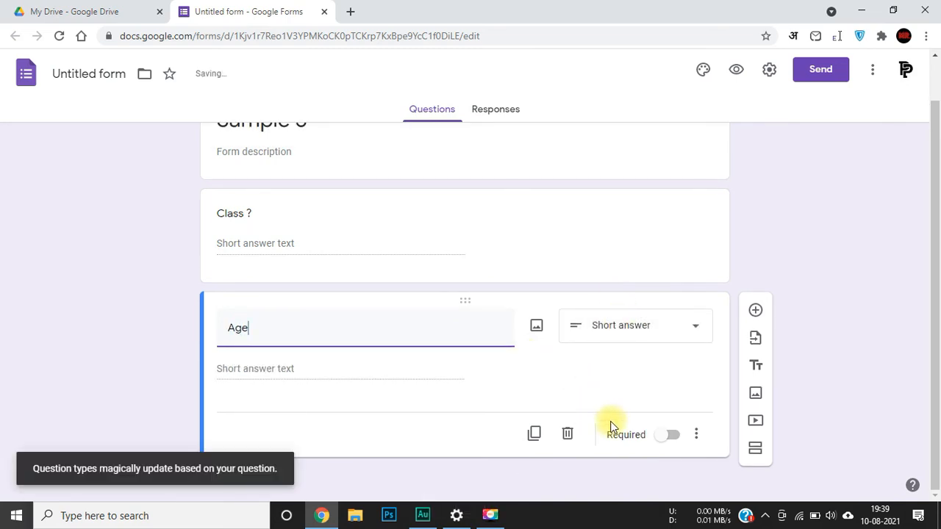
{"action": "left_click", "coordinate": [755, 310]}
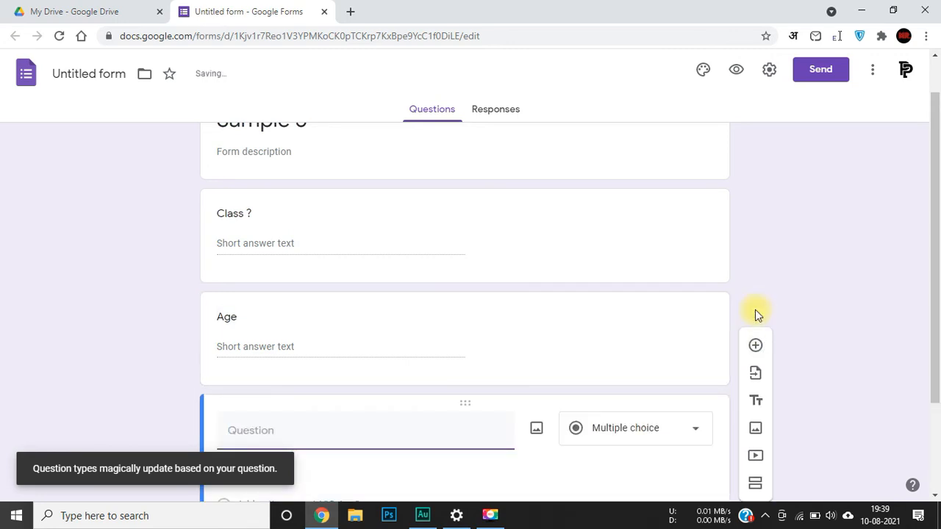
Name the blank question "School" and add another Short answer question "Full Name" below it.
{"action": "type", "text": "School"}
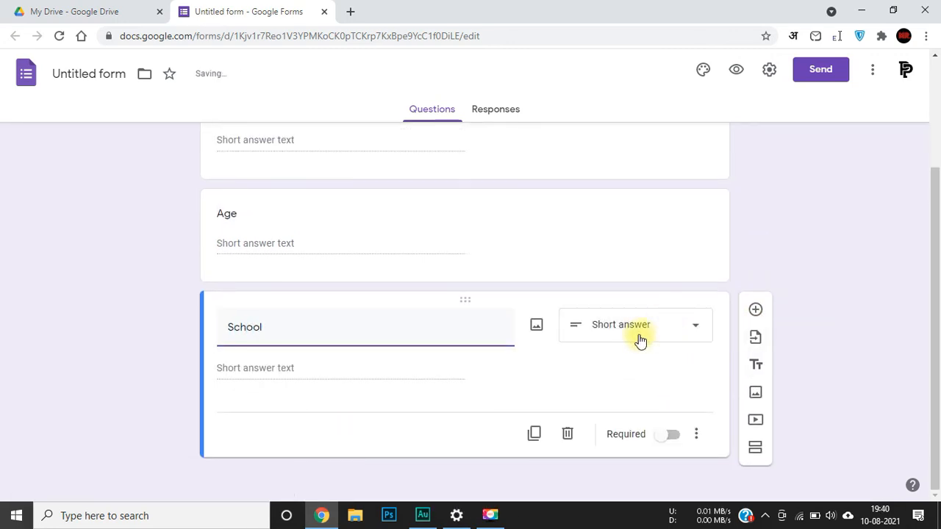
{"action": "left_click", "coordinate": [767, 305]}
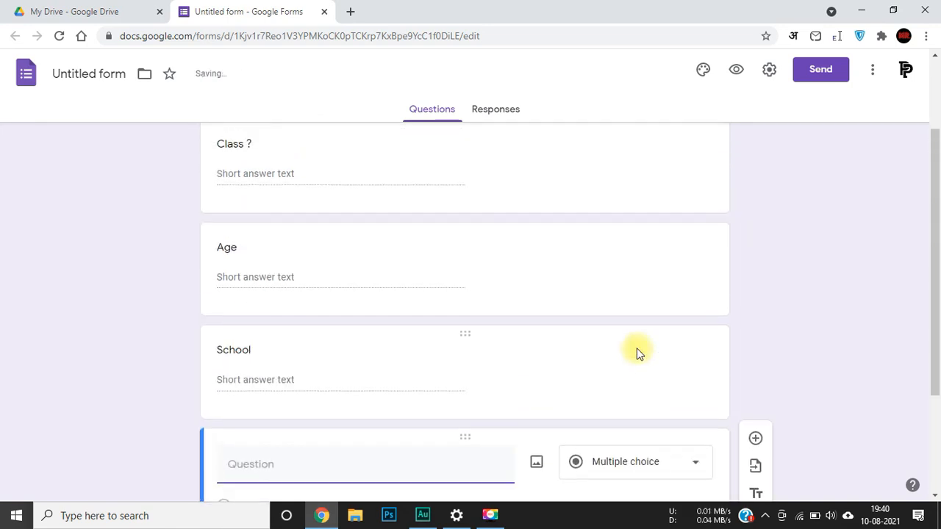
{"action": "type", "text": "Name"}
{"action": "key", "text": "Home"}
{"action": "type", "text": "Full"}
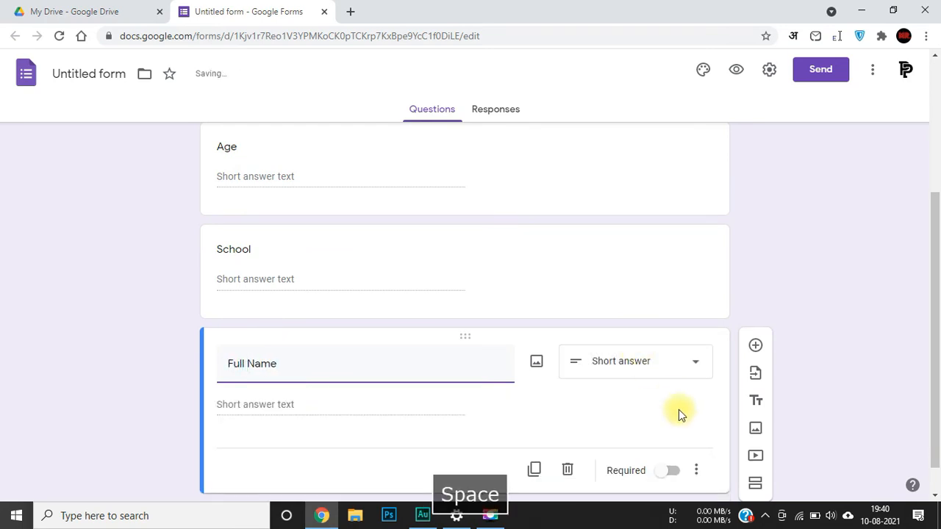
Make the Full Name and School questions required.
{"action": "left_click", "coordinate": [669, 470]}
{"action": "scroll", "coordinate": [626, 361], "scroll_direction": "up", "scroll_amount": 1}
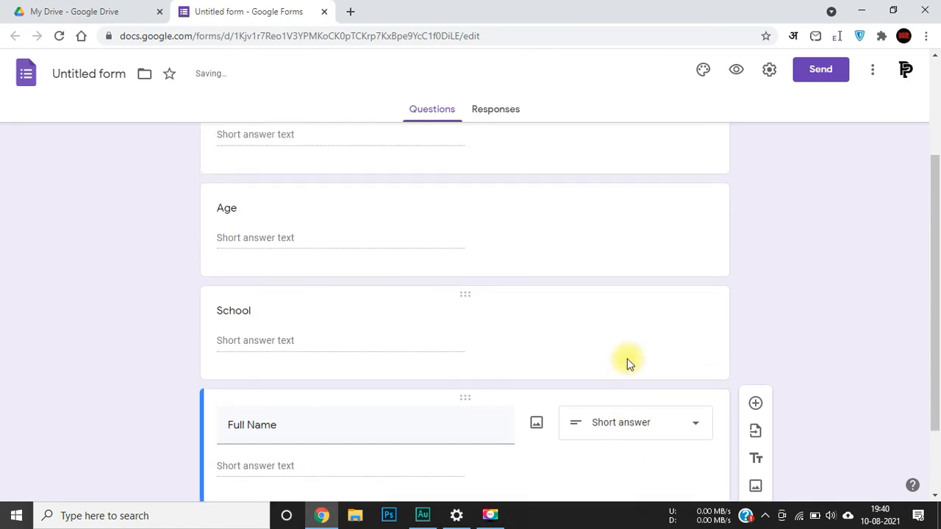
{"action": "left_click", "coordinate": [616, 354]}
{"action": "left_click", "coordinate": [665, 444]}
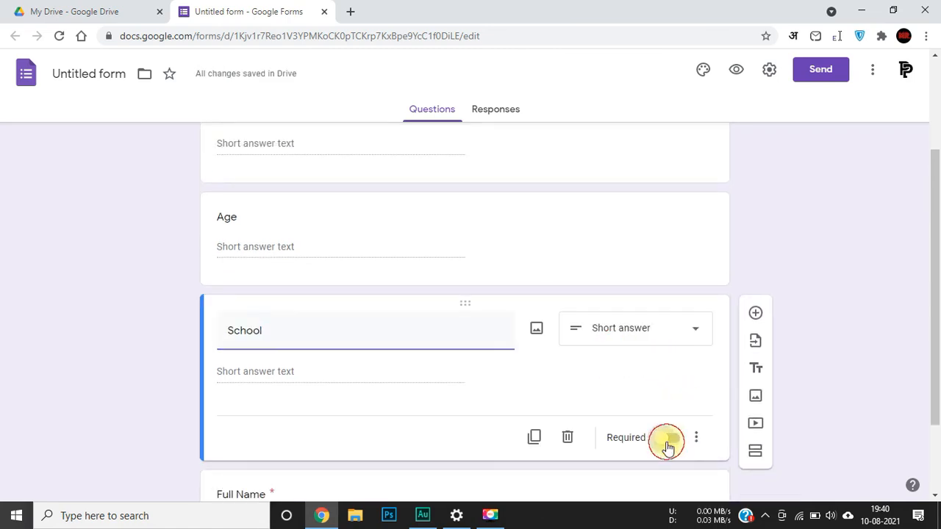
{"action": "scroll", "coordinate": [642, 425], "scroll_direction": "down", "scroll_amount": 2}
Review the form's questions, checking the required markers on School and Full Name against Class and Age.
{"action": "left_click", "coordinate": [211, 395]}
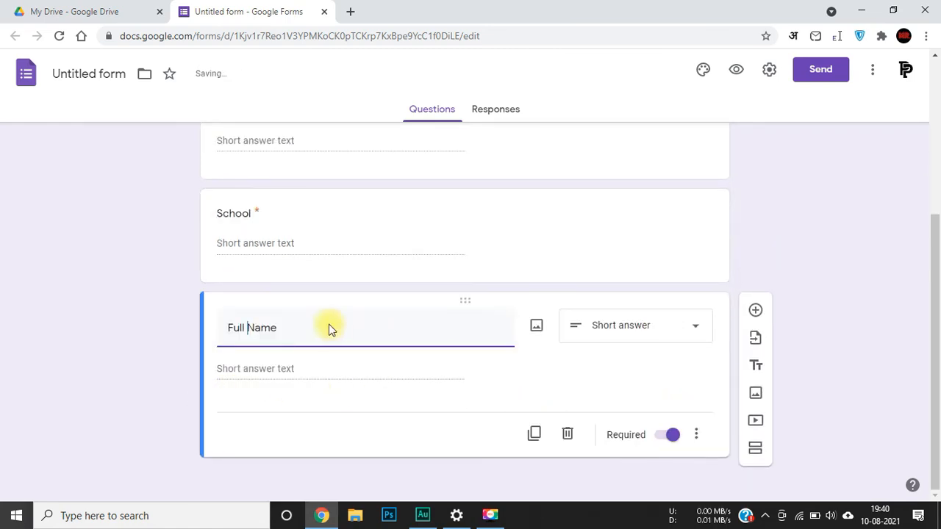
{"action": "left_click", "coordinate": [262, 212]}
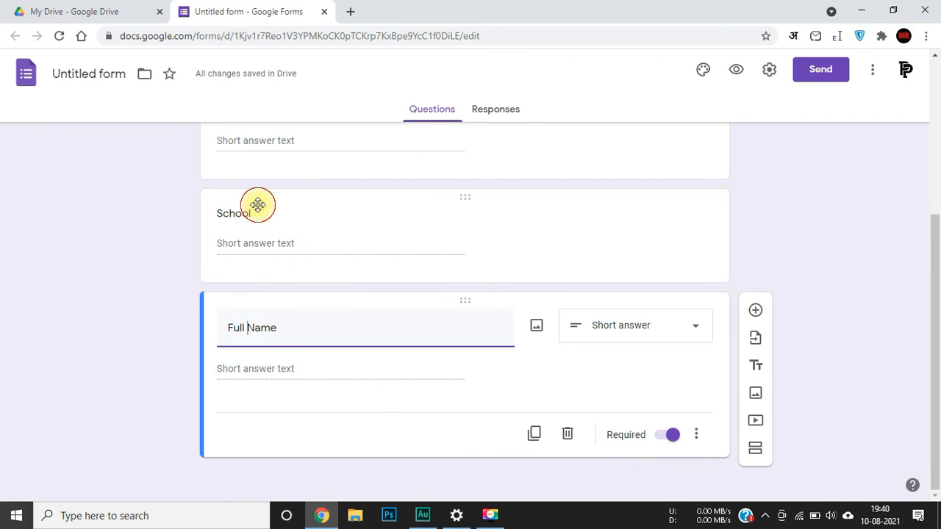
{"action": "left_click", "coordinate": [128, 233]}
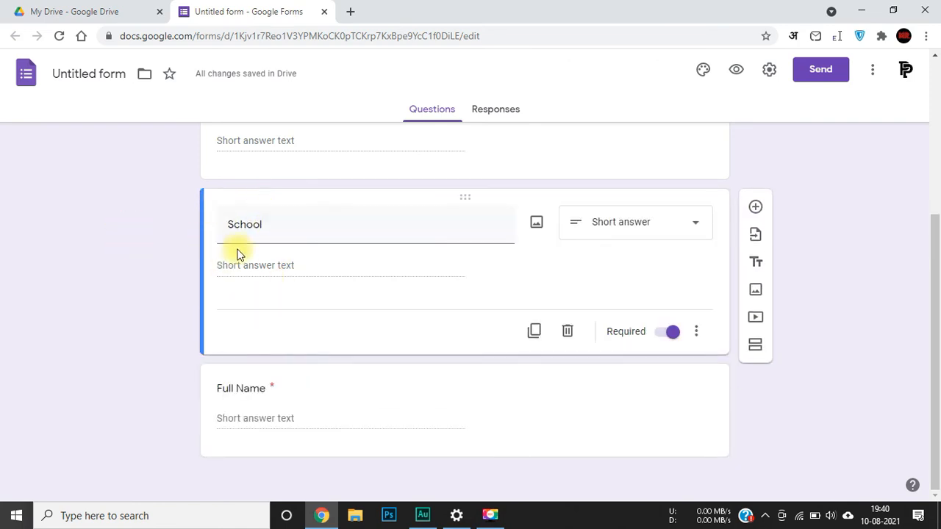
{"action": "left_click", "coordinate": [277, 388]}
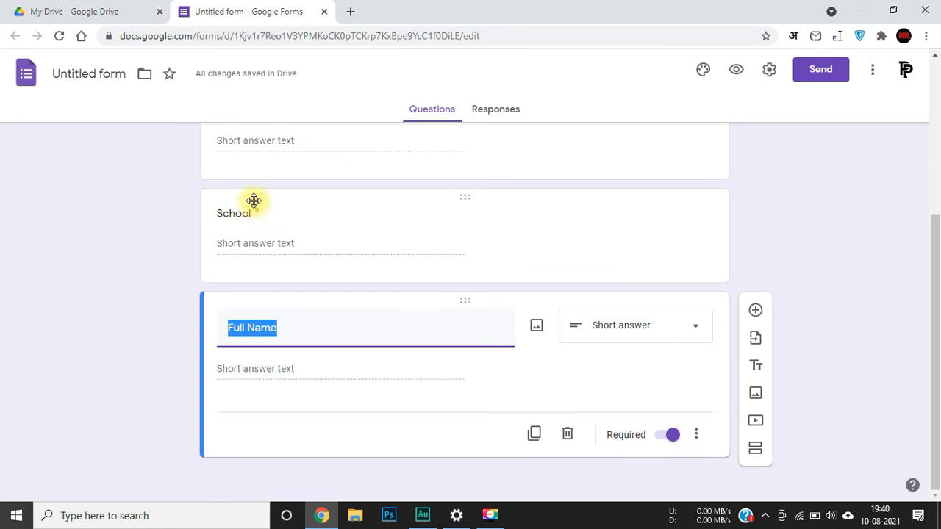
{"action": "scroll", "coordinate": [282, 220], "scroll_direction": "up", "scroll_amount": 2}
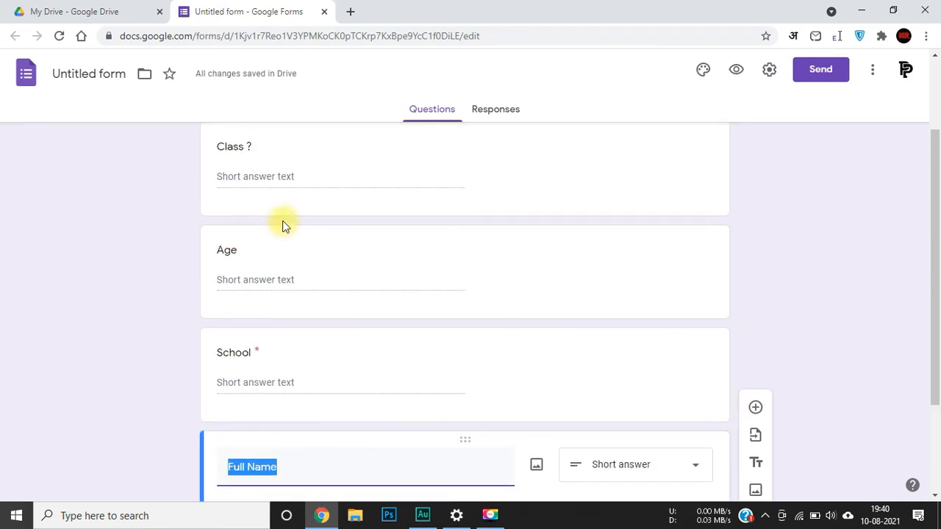
{"action": "scroll", "coordinate": [494, 398], "scroll_direction": "down", "scroll_amount": 2}
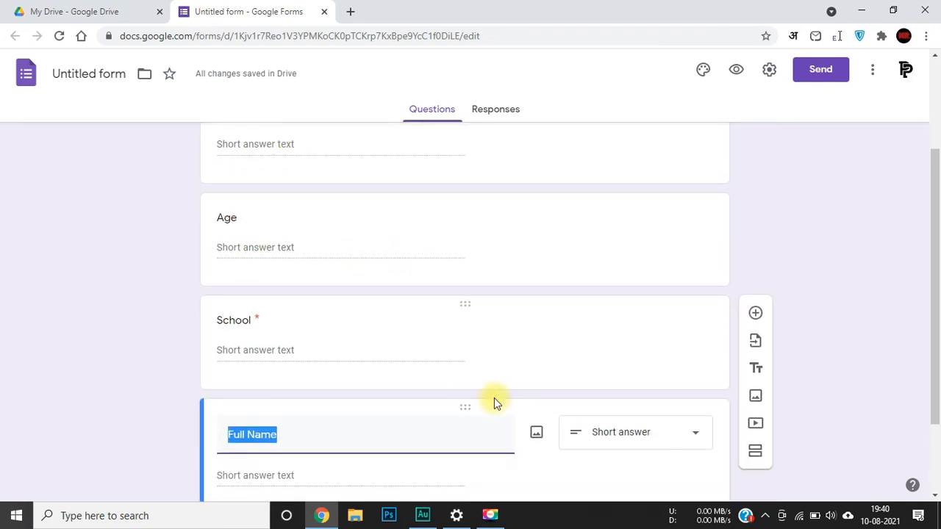
{"action": "scroll", "coordinate": [494, 398], "scroll_direction": "up", "scroll_amount": 3}
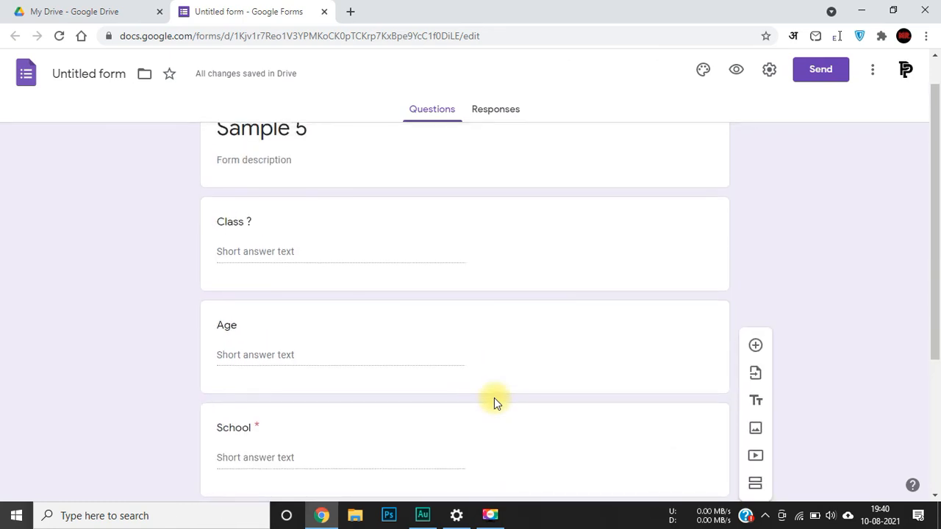
{"action": "scroll", "coordinate": [544, 220], "scroll_direction": "up", "scroll_amount": 1}
{"action": "scroll", "coordinate": [710, 478], "scroll_direction": "down", "scroll_amount": 4}
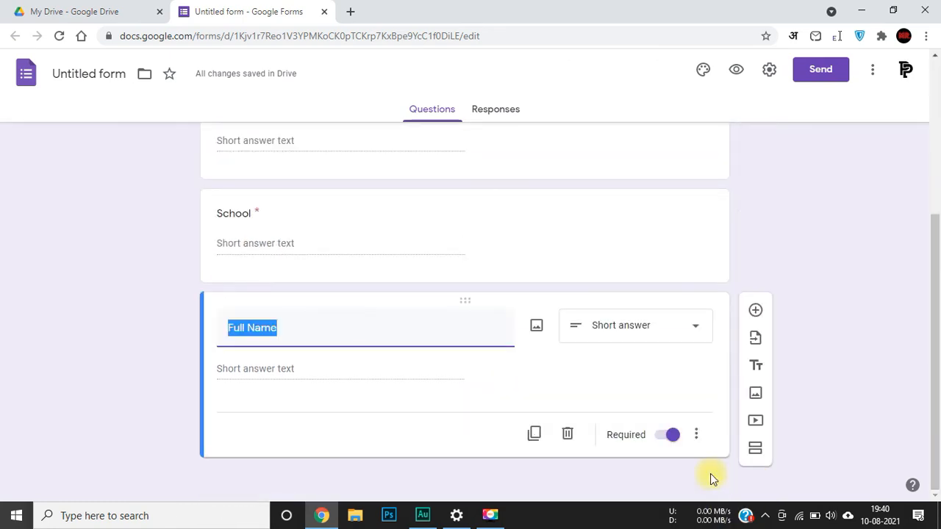
View the form's Responses page and return to the top of the questions.
{"action": "left_click", "coordinate": [506, 112]}
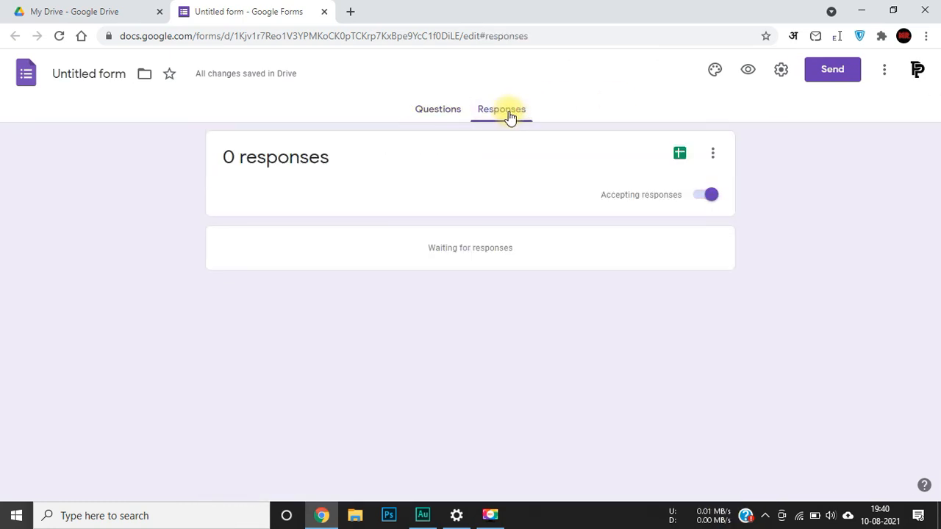
{"action": "left_click", "coordinate": [440, 109]}
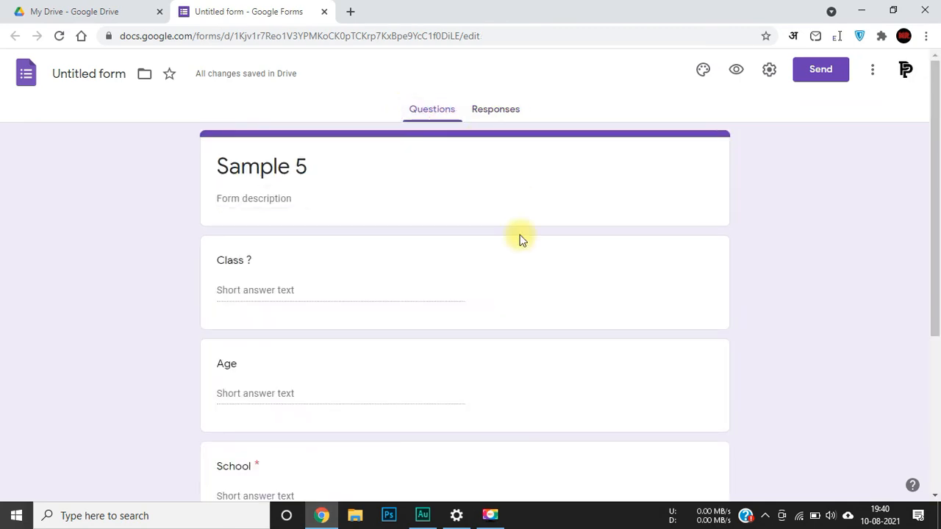
{"action": "scroll", "coordinate": [519, 239], "scroll_direction": "up", "scroll_amount": 4}
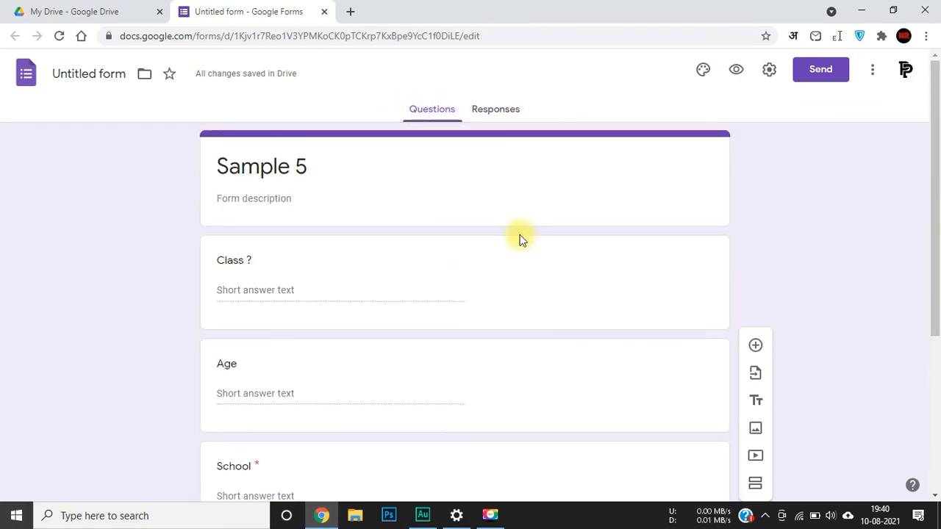
Try several theme colors for the form, including light blue, orange and red, and settle on green.
{"action": "left_click", "coordinate": [703, 73]}
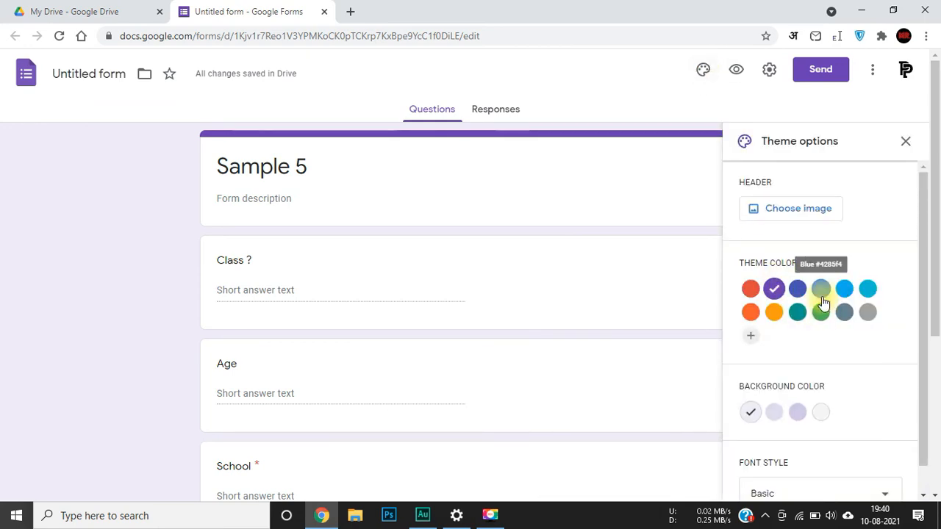
{"action": "left_click", "coordinate": [821, 314]}
{"action": "left_click", "coordinate": [844, 288]}
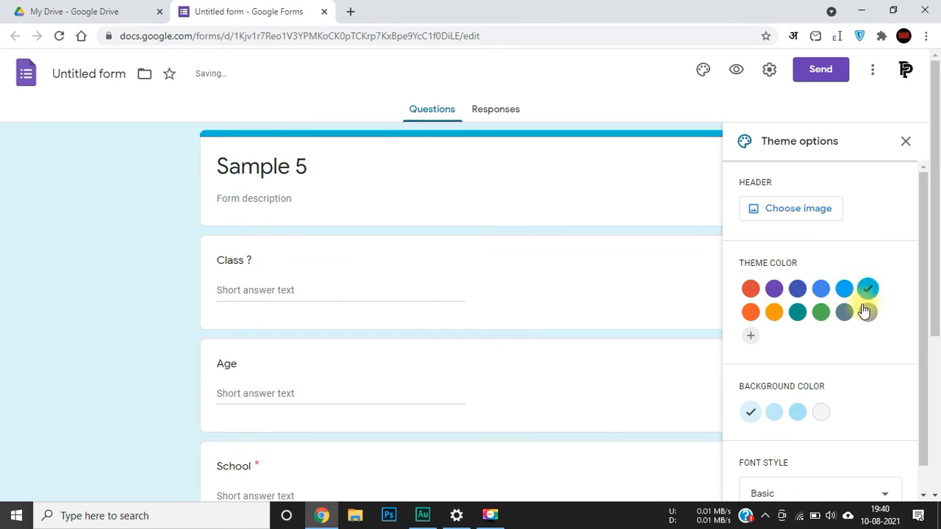
{"action": "left_click", "coordinate": [775, 313]}
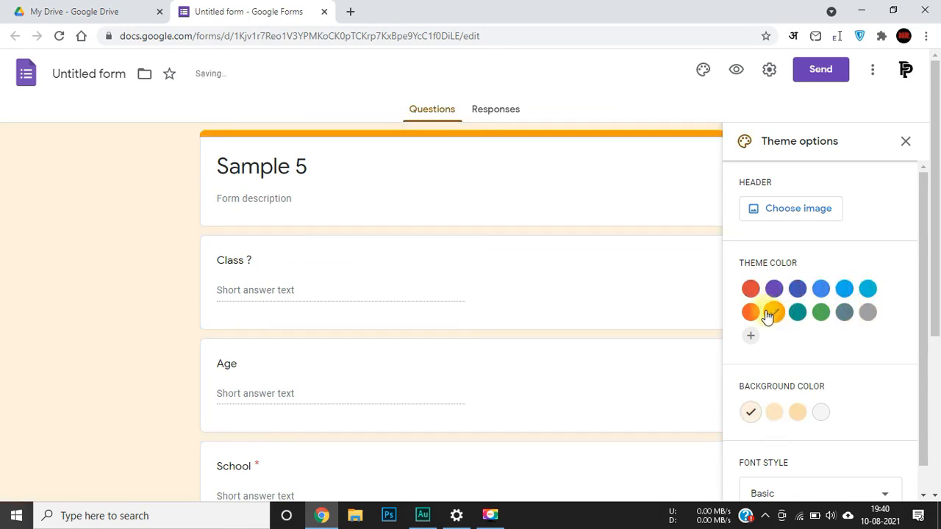
{"action": "left_click", "coordinate": [750, 312]}
{"action": "left_click", "coordinate": [751, 288]}
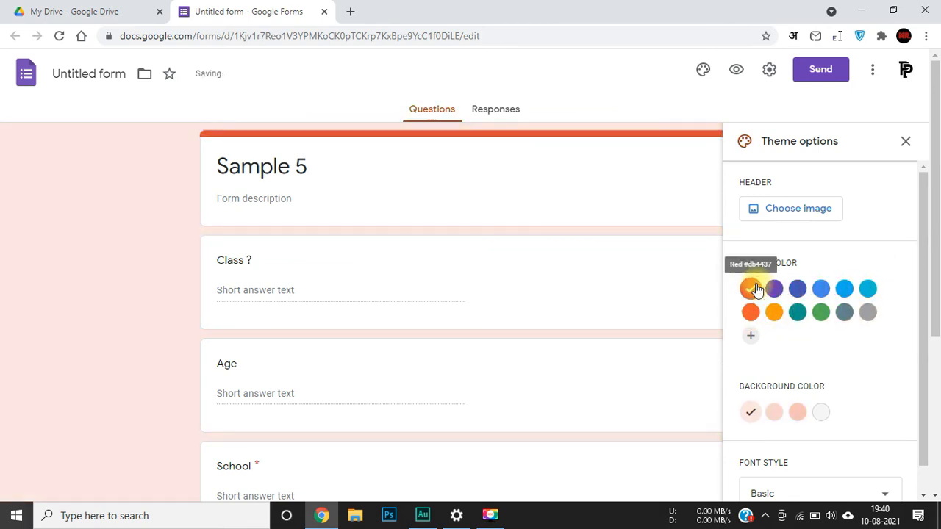
{"action": "left_click", "coordinate": [817, 318]}
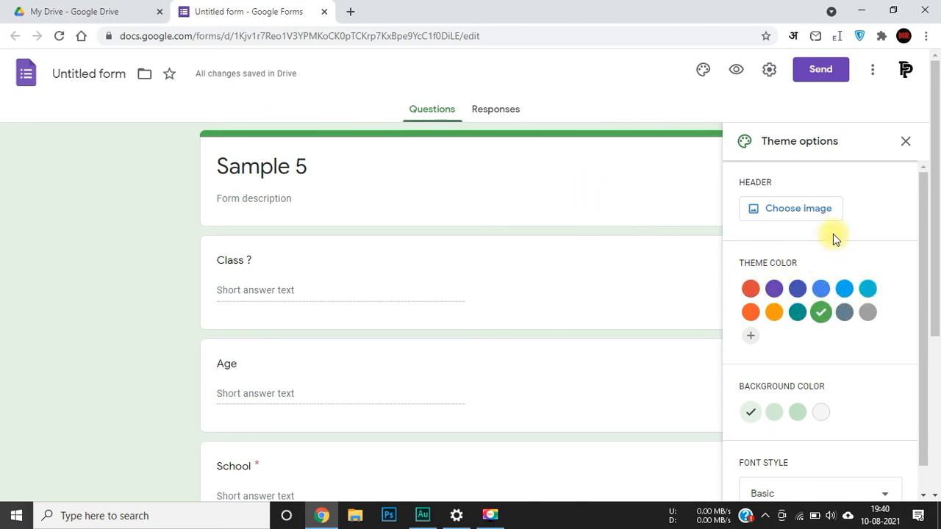
Set the form's font style to Playful.
{"action": "scroll", "coordinate": [813, 335], "scroll_direction": "down", "scroll_amount": 1}
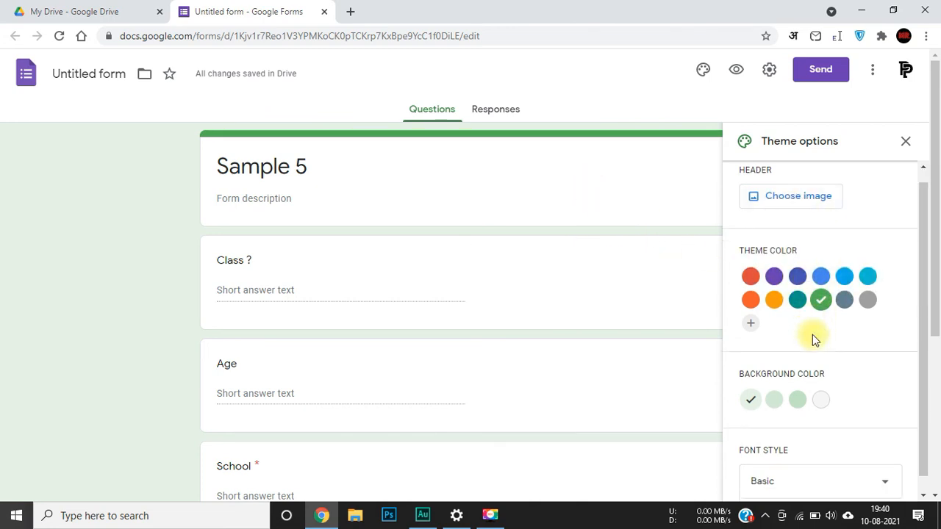
{"action": "left_click", "coordinate": [811, 464]}
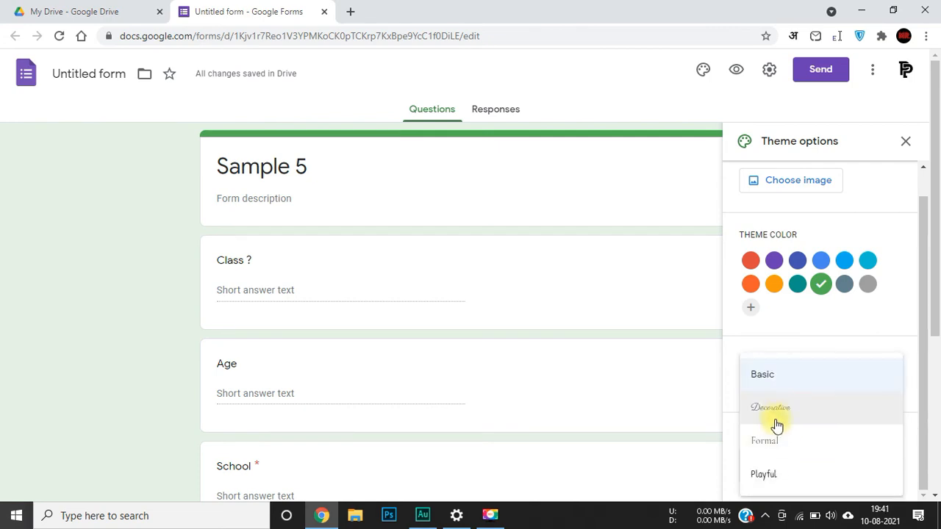
{"action": "left_click", "coordinate": [774, 469]}
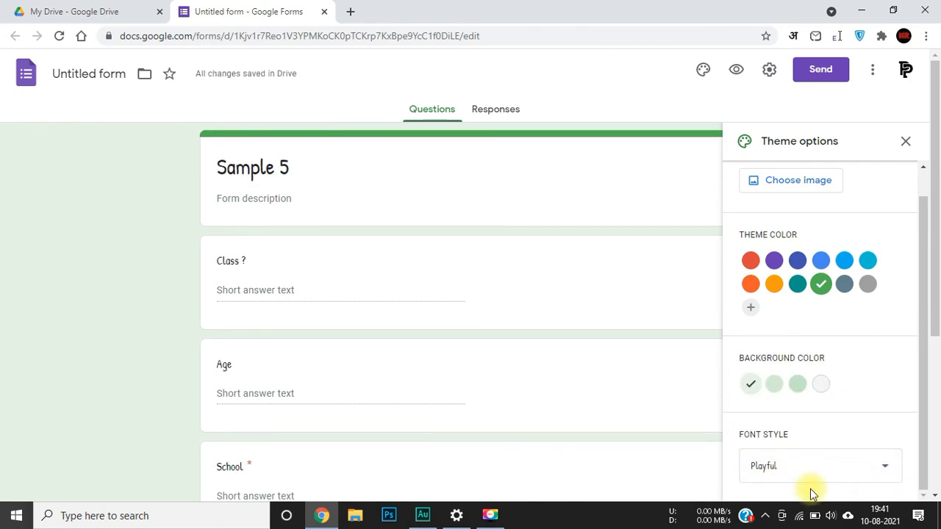
Try the other background colors for the form and go back to the lightest green.
{"action": "left_click", "coordinate": [818, 384]}
{"action": "left_click", "coordinate": [805, 385]}
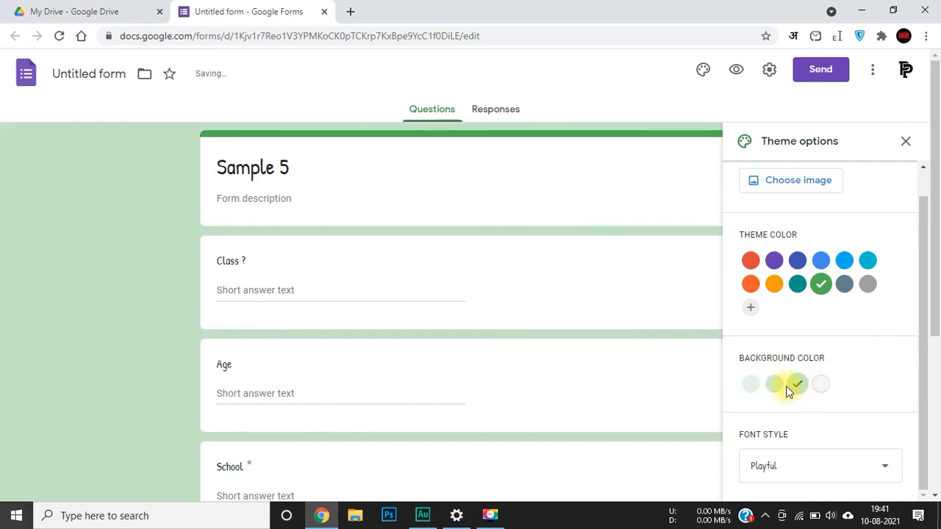
{"action": "left_click", "coordinate": [781, 389]}
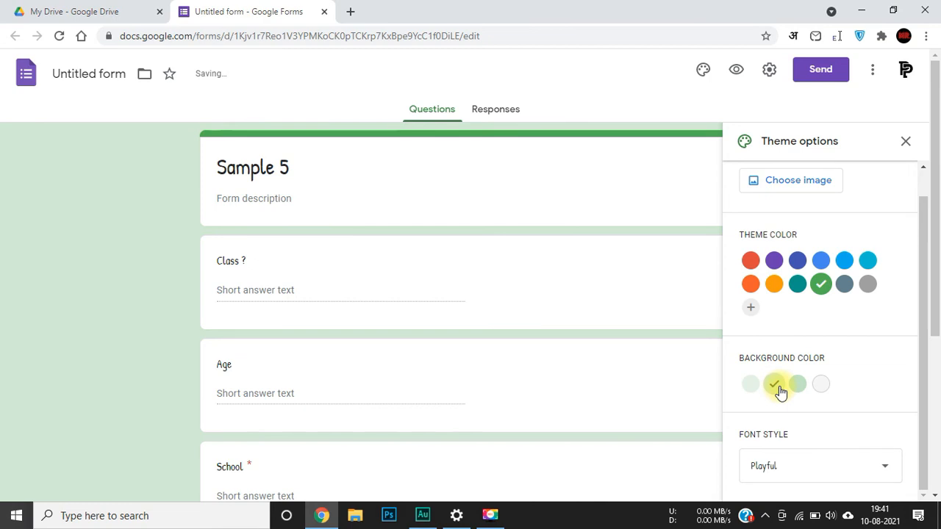
{"action": "left_click", "coordinate": [754, 388]}
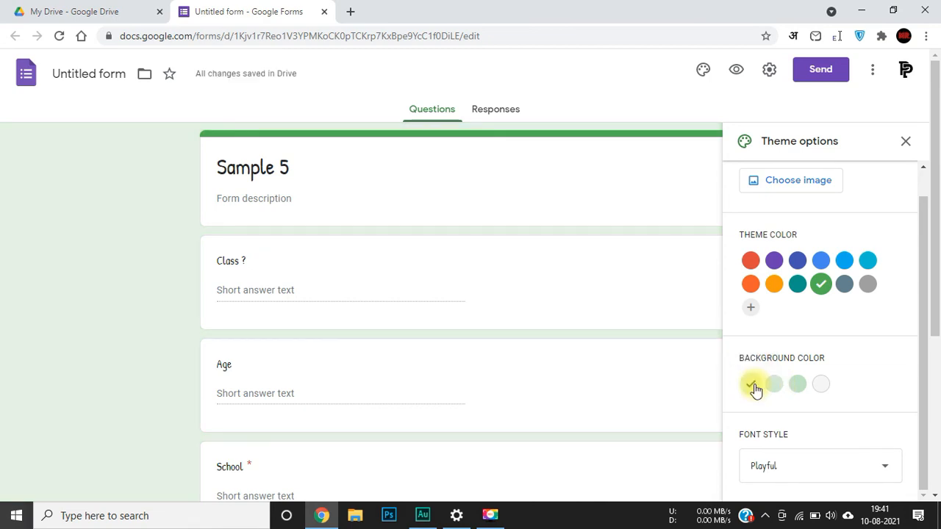
Close the theme options and rename the form file to "Sample 5".
{"action": "left_click", "coordinate": [904, 145]}
{"action": "scroll", "coordinate": [668, 312], "scroll_direction": "down", "scroll_amount": 3}
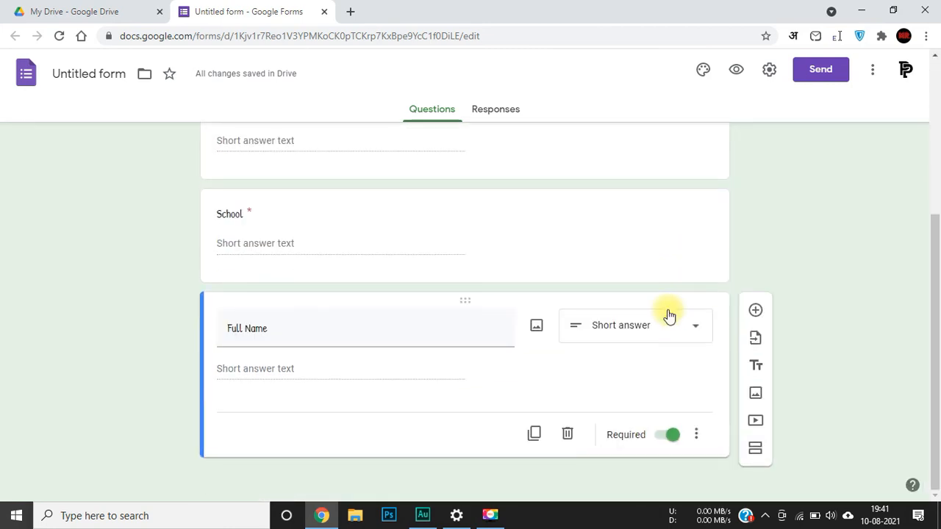
{"action": "scroll", "coordinate": [667, 311], "scroll_direction": "up", "scroll_amount": 3}
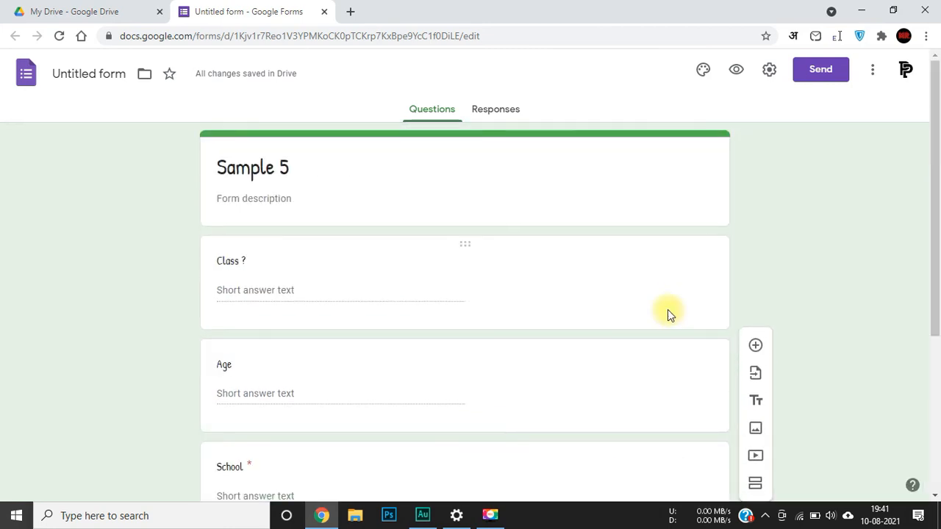
{"action": "left_click", "coordinate": [102, 74]}
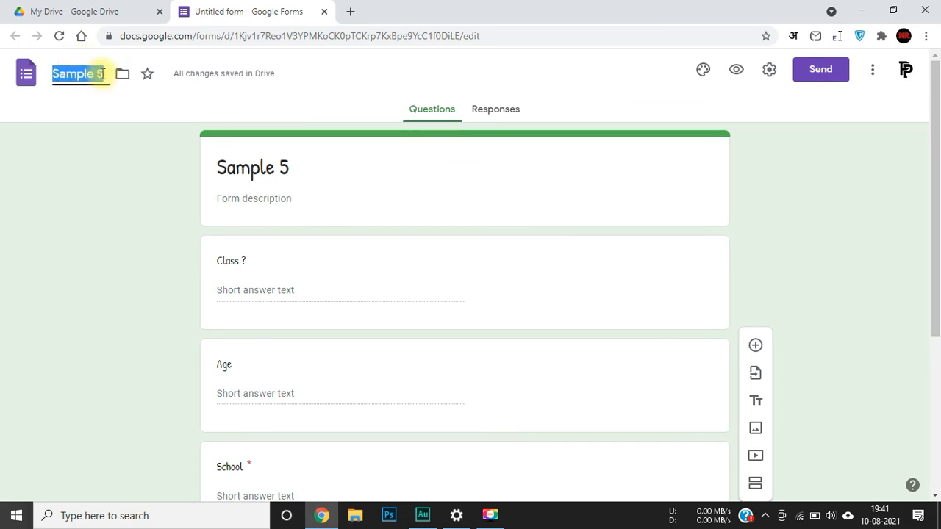
{"action": "left_click", "coordinate": [113, 157]}
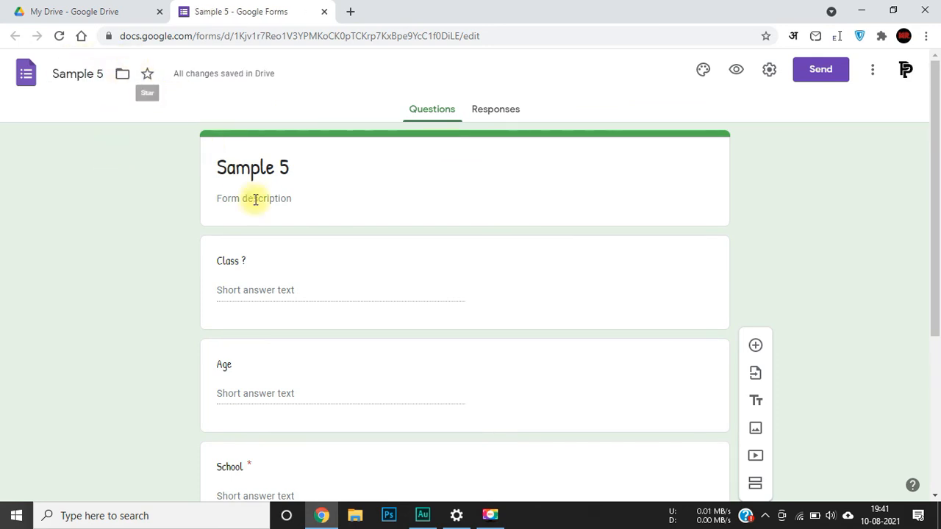
Try the Collect emails, Response receipts and Edit after submit options in the form's general settings and switch them off again.
{"action": "left_click", "coordinate": [769, 70]}
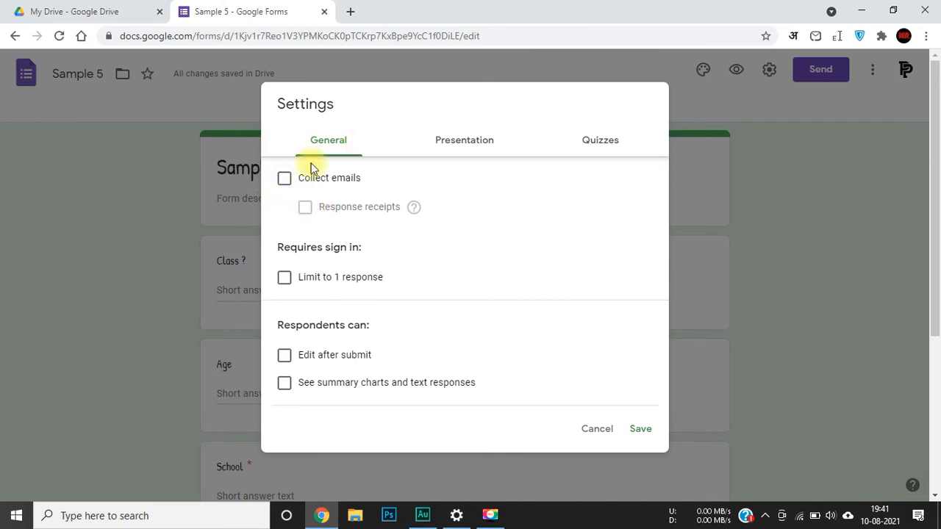
{"action": "left_click", "coordinate": [286, 180]}
{"action": "left_click", "coordinate": [306, 208]}
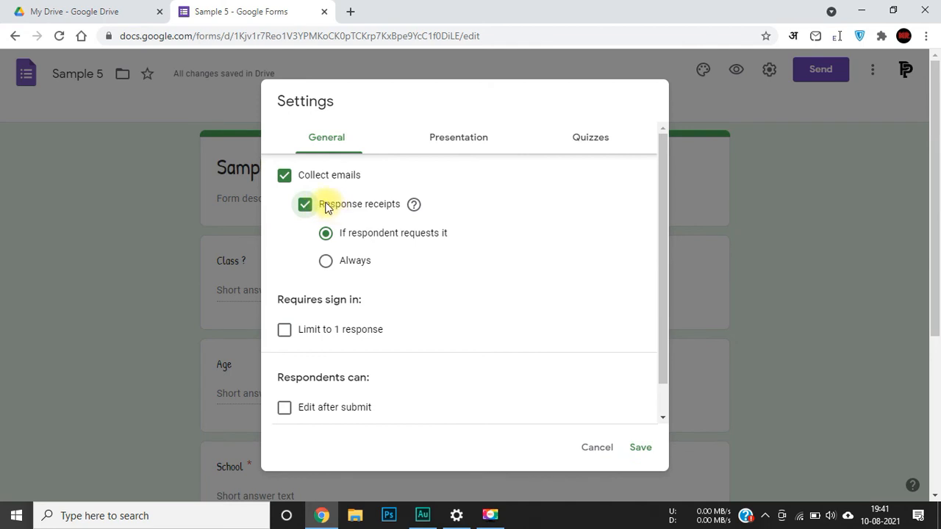
{"action": "left_click", "coordinate": [286, 178]}
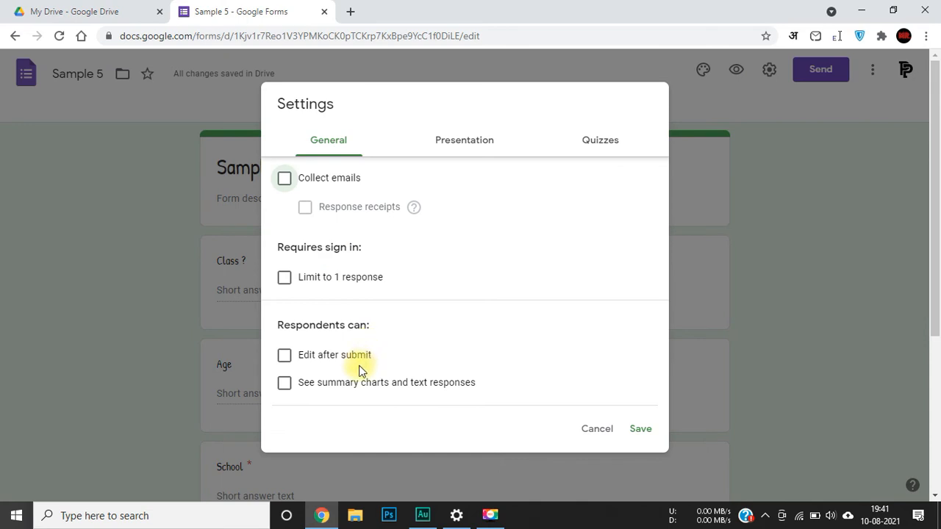
{"action": "left_click", "coordinate": [283, 356]}
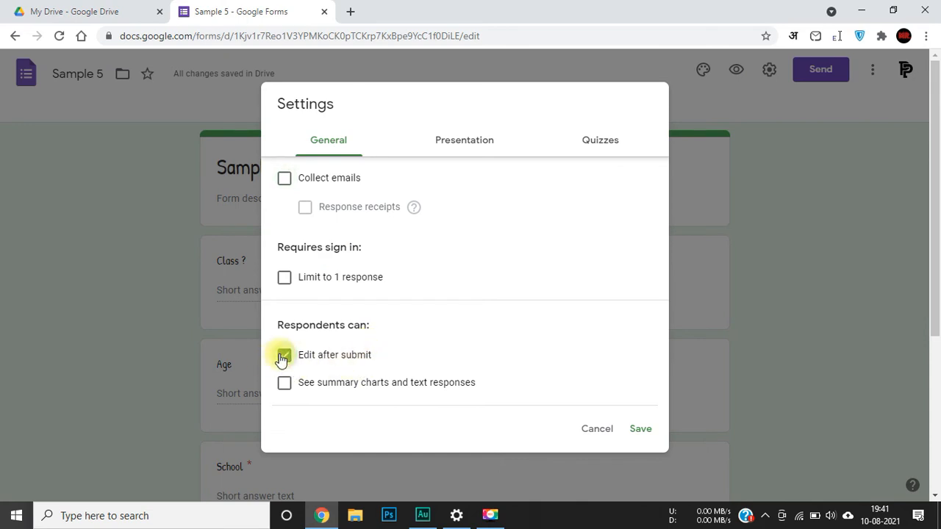
{"action": "left_click", "coordinate": [283, 356]}
Review the presentation settings, try making the form a quiz, and switch the quiz option off again before saving.
{"action": "left_click", "coordinate": [462, 141]}
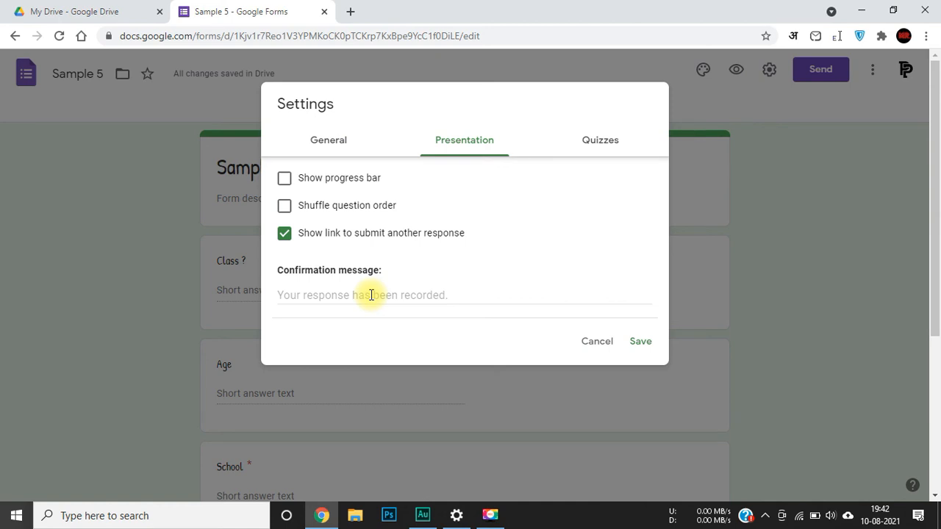
{"action": "left_click", "coordinate": [604, 143]}
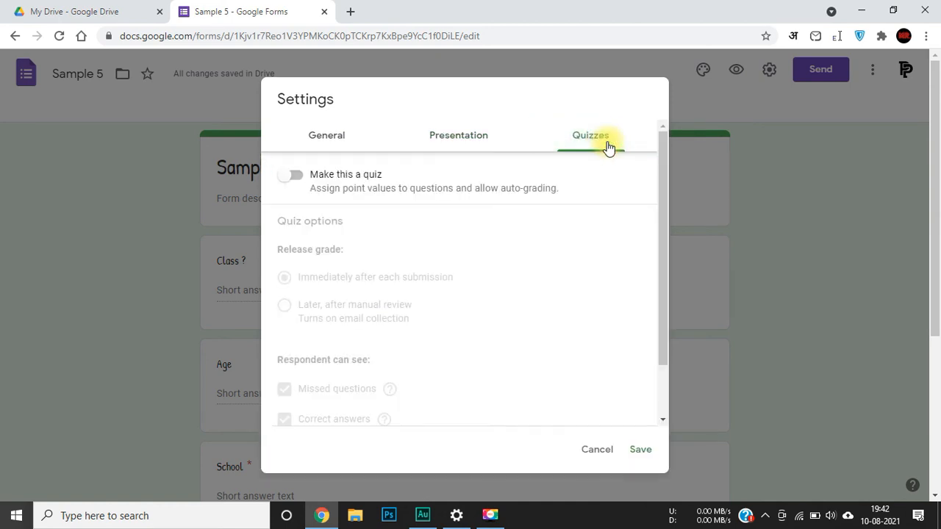
{"action": "left_click", "coordinate": [298, 175]}
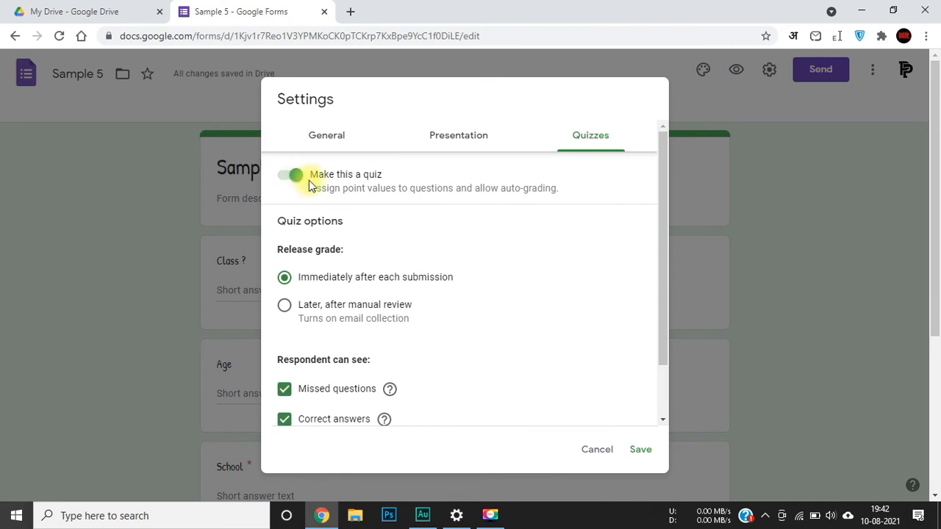
{"action": "scroll", "coordinate": [384, 350], "scroll_direction": "down", "scroll_amount": 2}
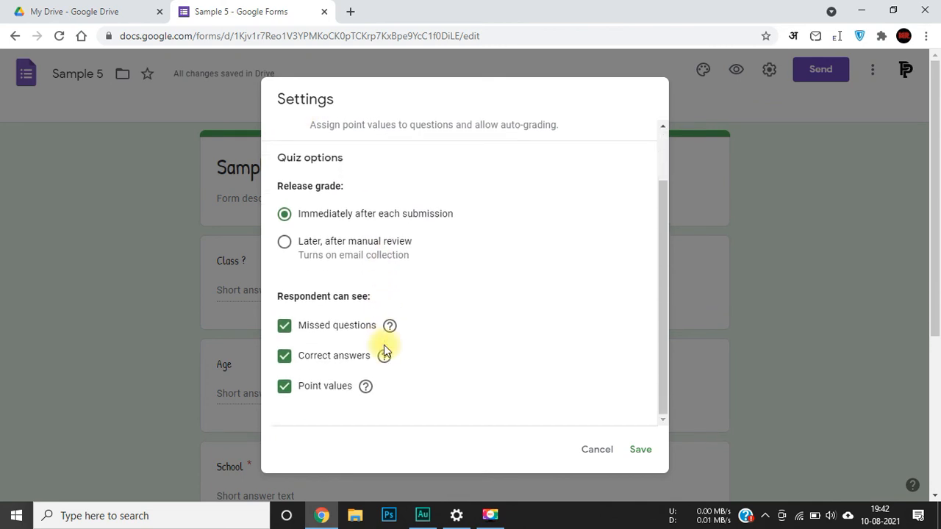
{"action": "scroll", "coordinate": [357, 328], "scroll_direction": "down", "scroll_amount": 1}
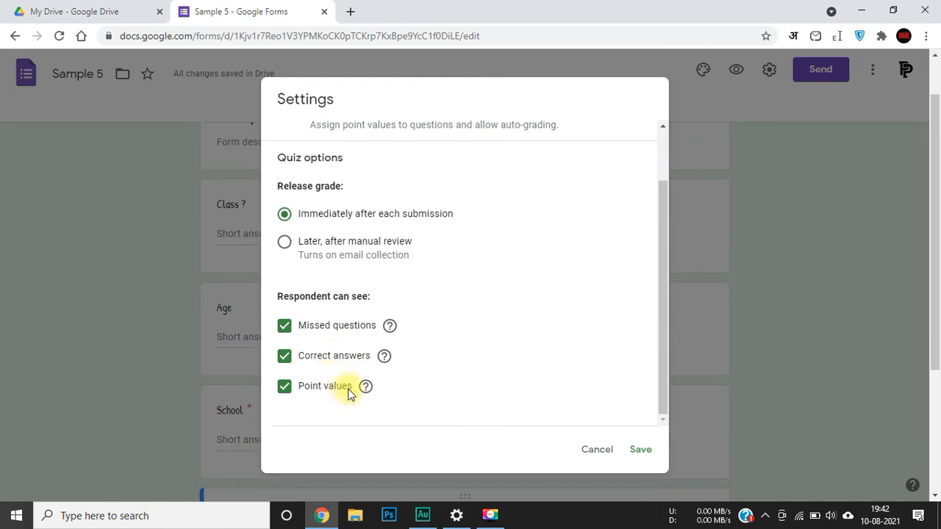
{"action": "scroll", "coordinate": [349, 394], "scroll_direction": "up", "scroll_amount": 2}
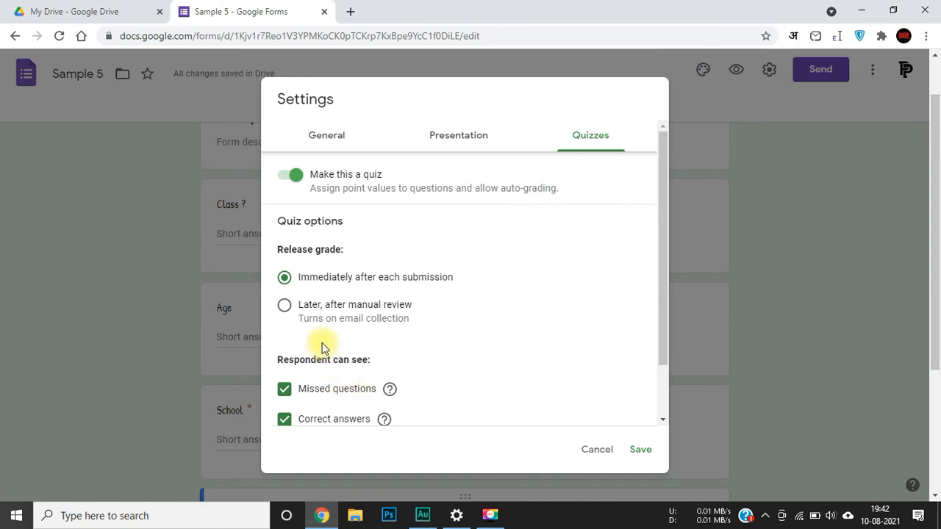
{"action": "left_click", "coordinate": [294, 175]}
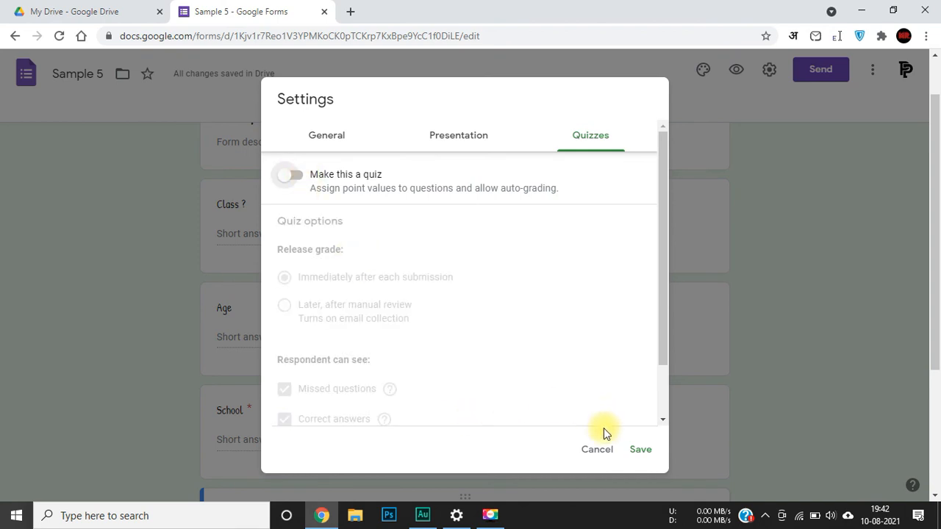
{"action": "left_click", "coordinate": [640, 450]}
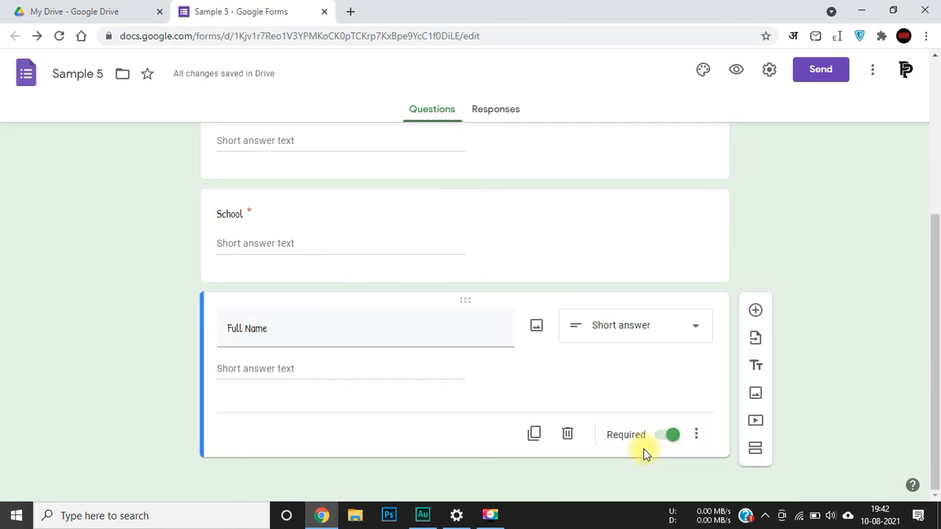
Add a new section to the form after the Full Name question.
{"action": "scroll", "coordinate": [487, 191], "scroll_direction": "up", "scroll_amount": 4}
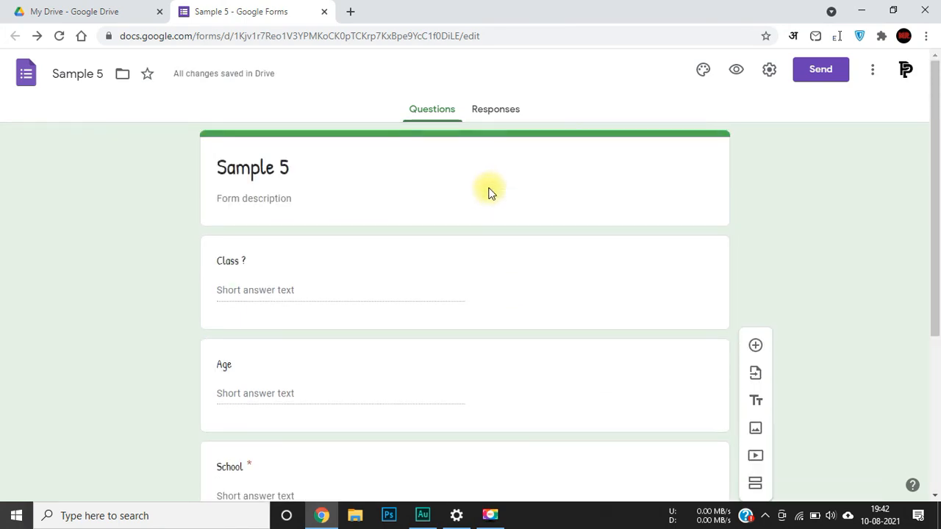
{"action": "scroll", "coordinate": [510, 289], "scroll_direction": "down", "scroll_amount": 4}
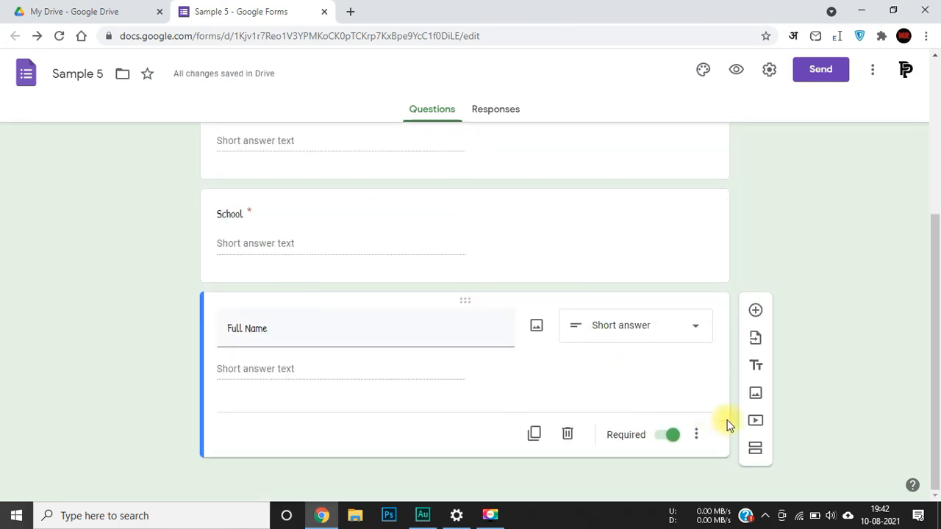
{"action": "left_click", "coordinate": [757, 450]}
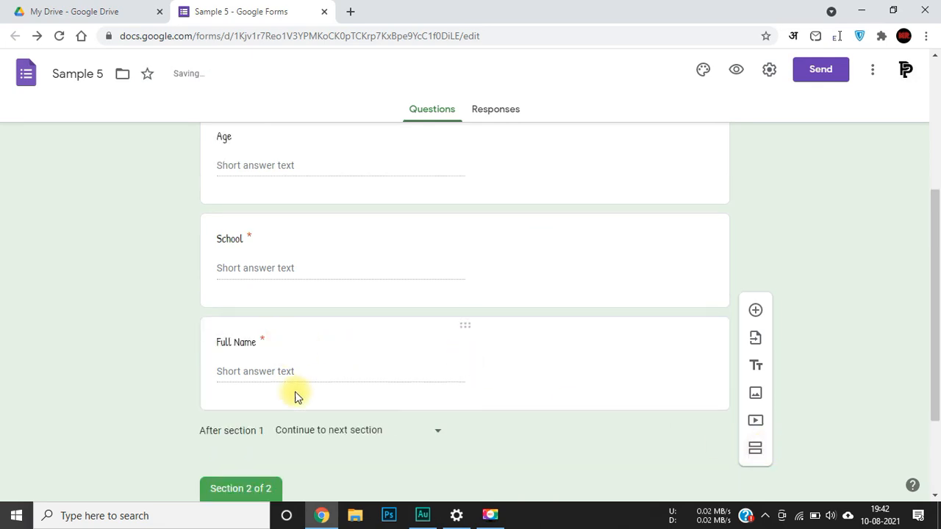
{"action": "scroll", "coordinate": [311, 291], "scroll_direction": "up", "scroll_amount": 5}
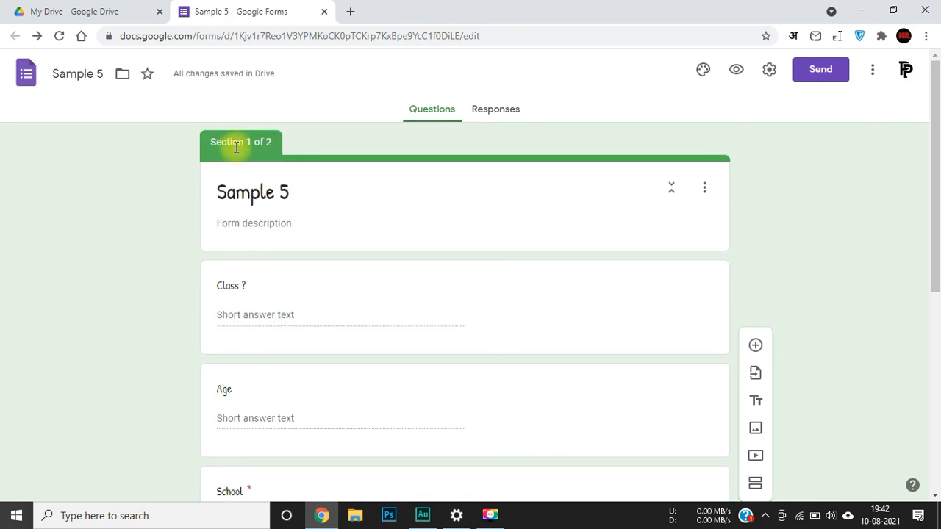
{"action": "scroll", "coordinate": [267, 263], "scroll_direction": "down", "scroll_amount": 5}
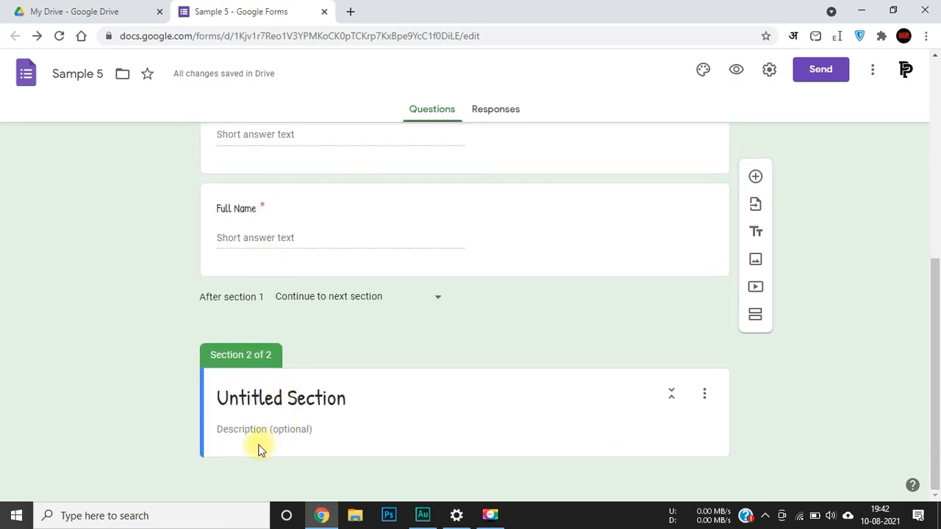
Add two blank multiple-choice questions to the untitled second section.
{"action": "left_click", "coordinate": [269, 397]}
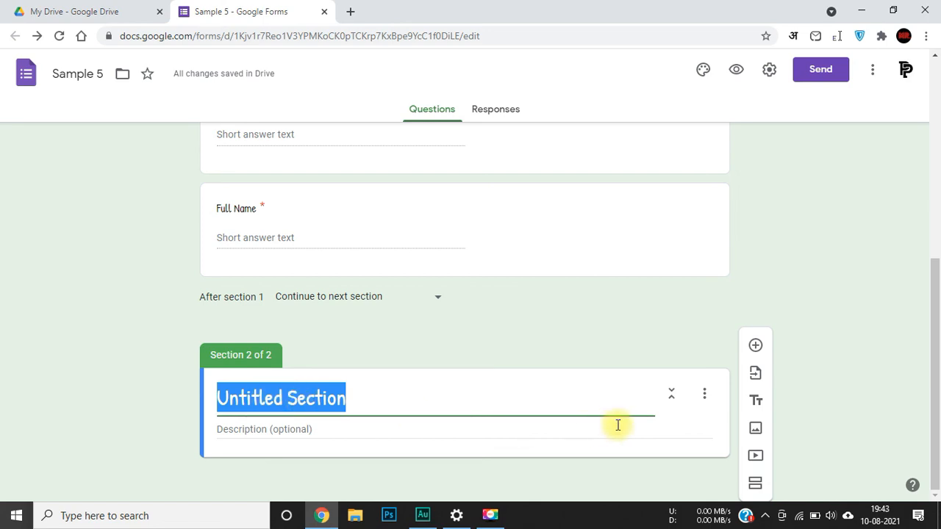
{"action": "left_click", "coordinate": [757, 345]}
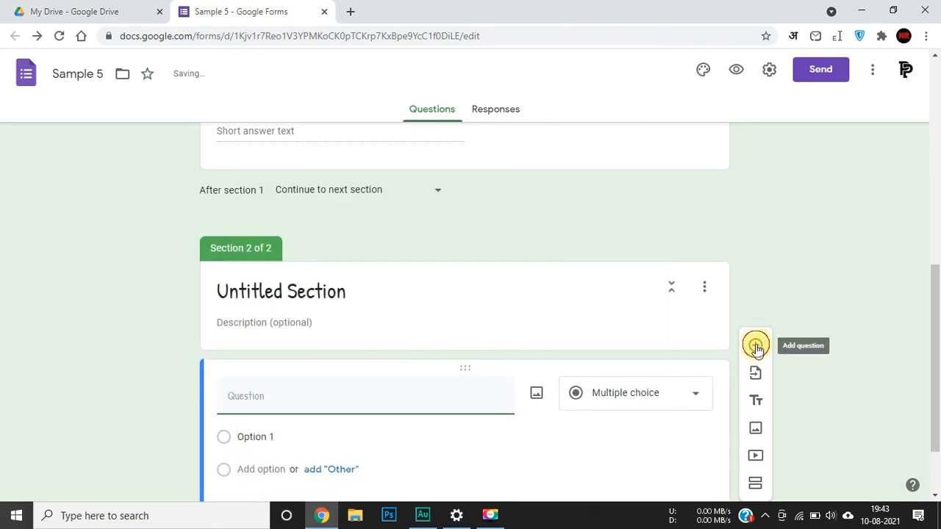
{"action": "left_click", "coordinate": [756, 346]}
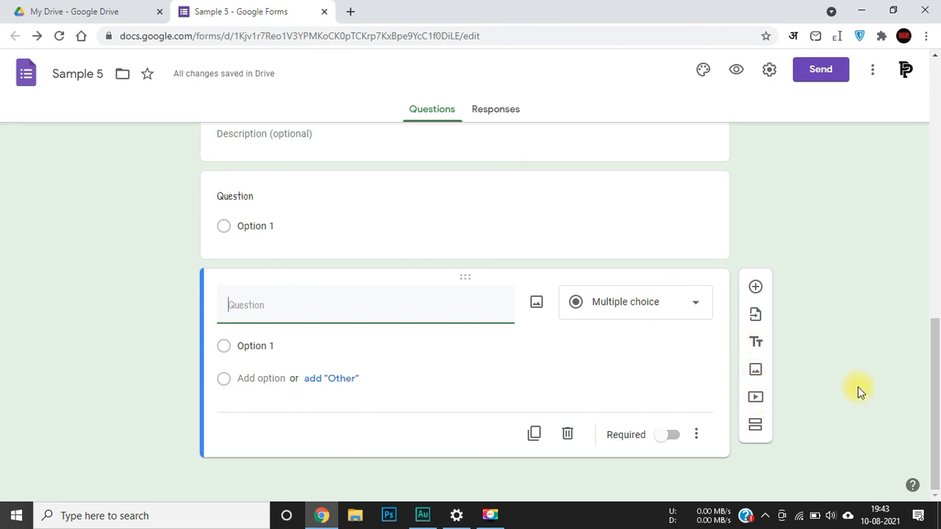
Copy the form's full response link from the sending options, and check the HTML embed option before closing without sending.
{"action": "scroll", "coordinate": [858, 387], "scroll_direction": "up", "scroll_amount": 10}
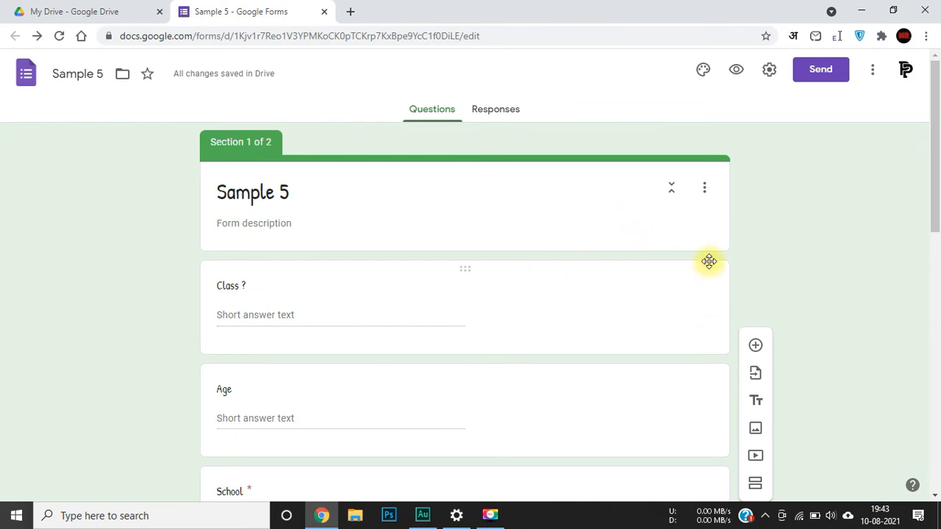
{"action": "left_click", "coordinate": [820, 74]}
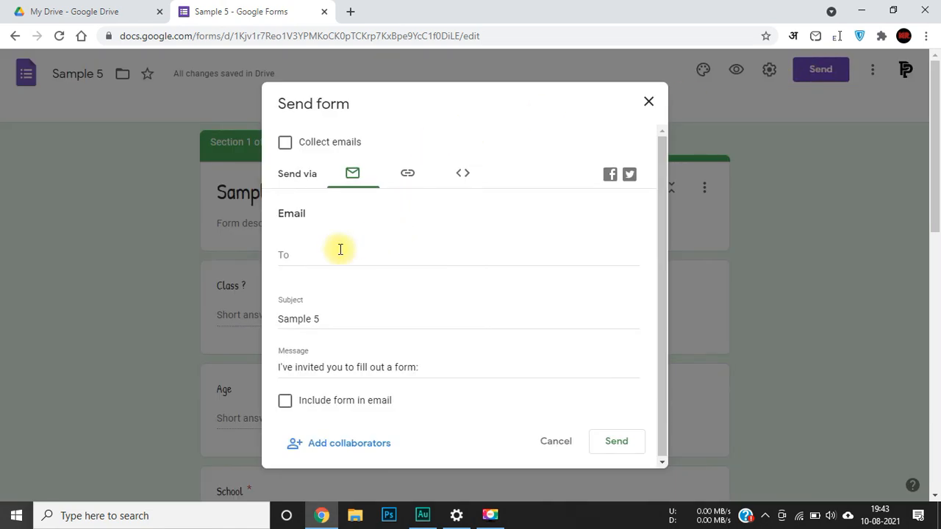
{"action": "left_click", "coordinate": [301, 256]}
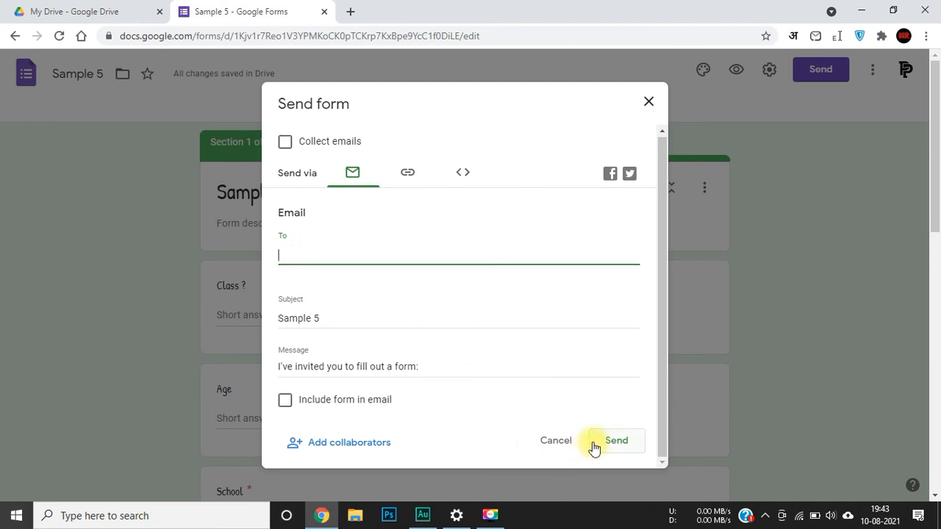
{"action": "left_click", "coordinate": [411, 173]}
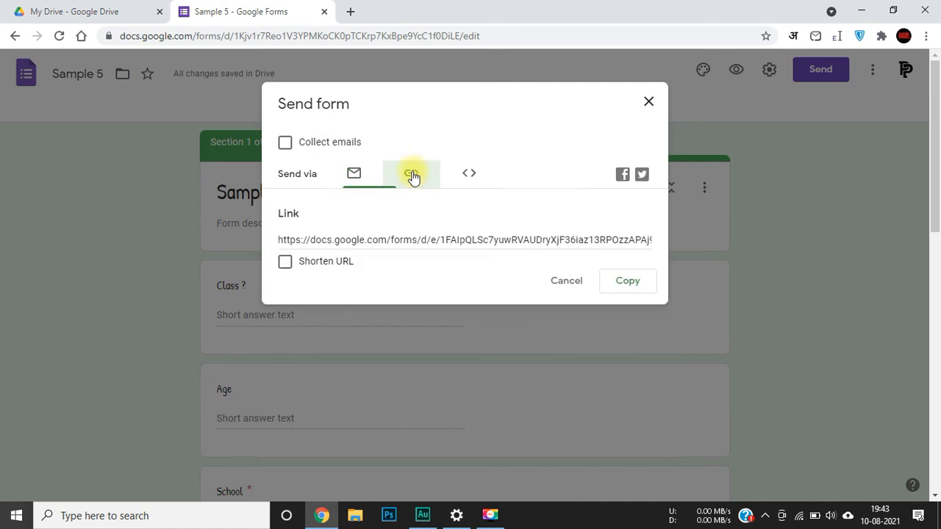
{"action": "left_click", "coordinate": [394, 235]}
{"action": "key", "text": "ctrl+c"}
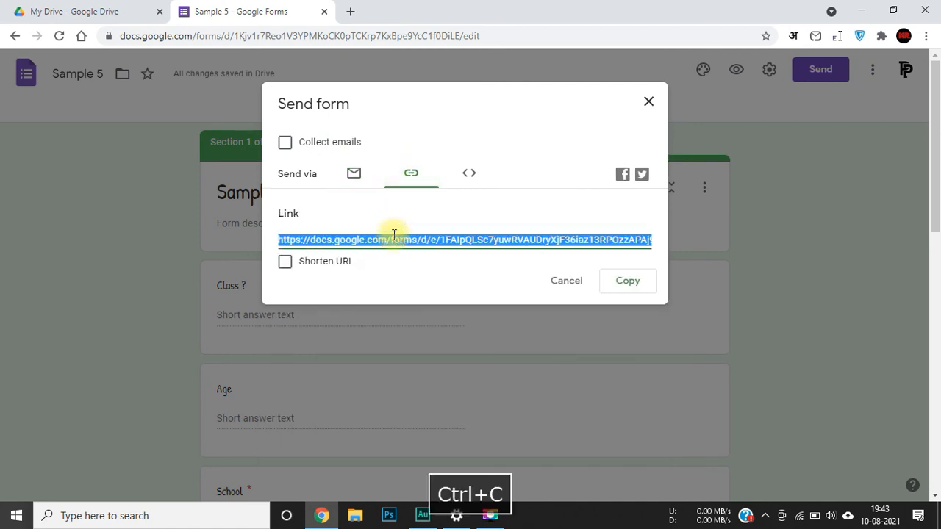
{"action": "left_click", "coordinate": [470, 174]}
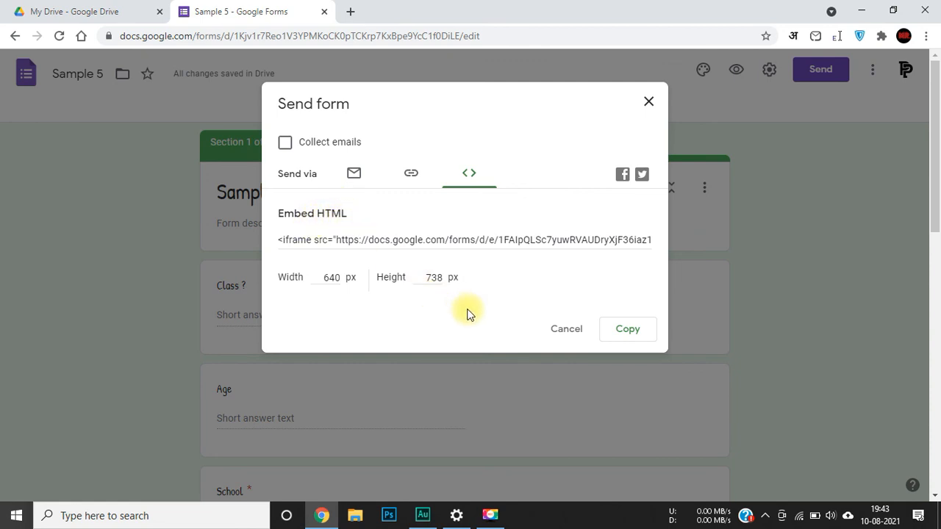
{"action": "left_click", "coordinate": [565, 332]}
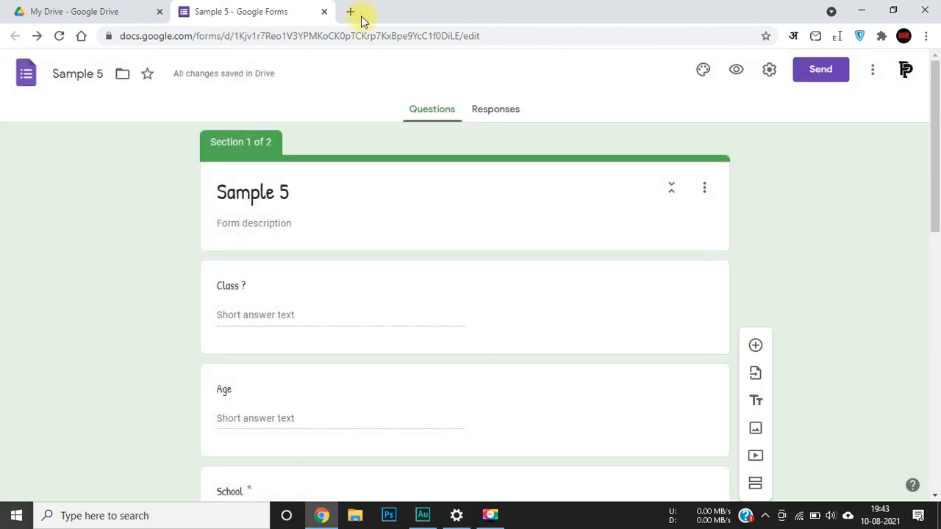
Open the copied form link in a new incognito window.
{"action": "key", "text": "ctrl+shift+n"}
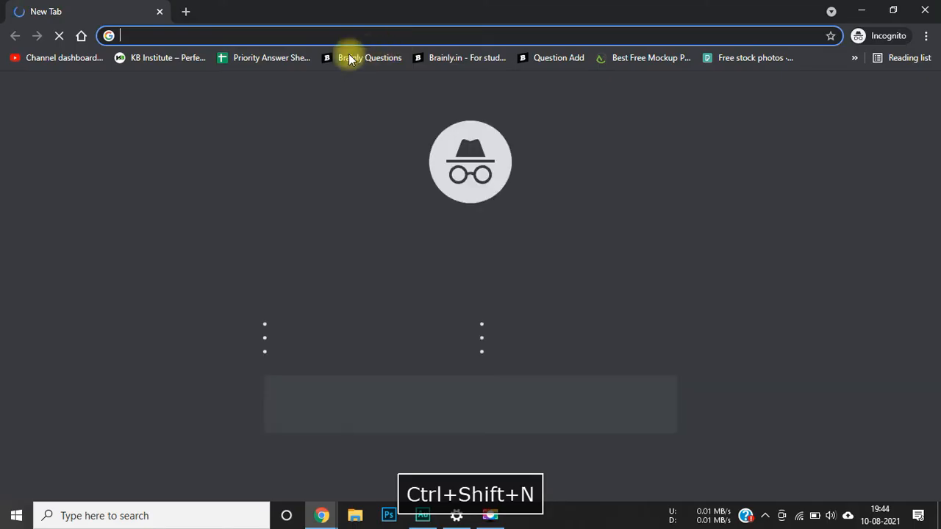
{"action": "key", "text": "ctrl+v"}
{"action": "key", "text": "Return"}
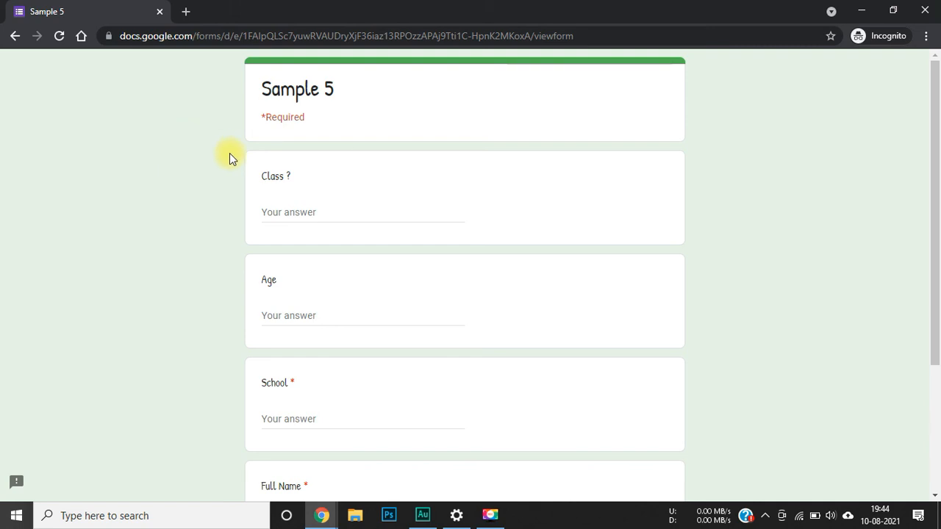
Answer the Class question with 7 and the Age question with 14.
{"action": "left_click", "coordinate": [284, 209]}
{"action": "type", "text": "7"}
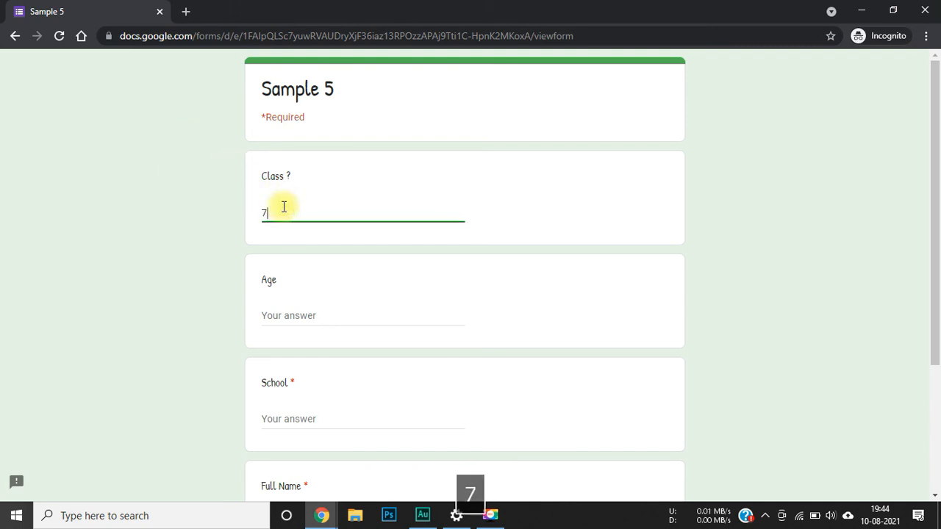
{"action": "left_click", "coordinate": [291, 315]}
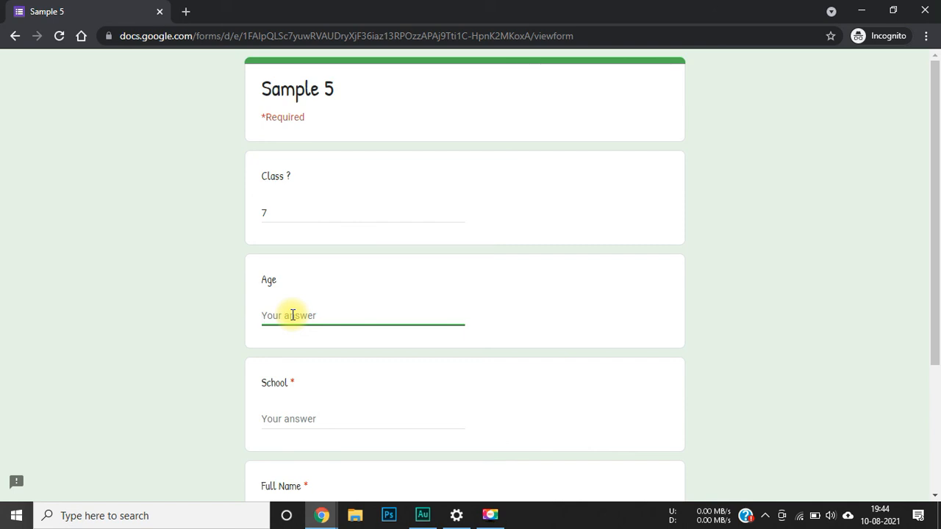
{"action": "type", "text": "14"}
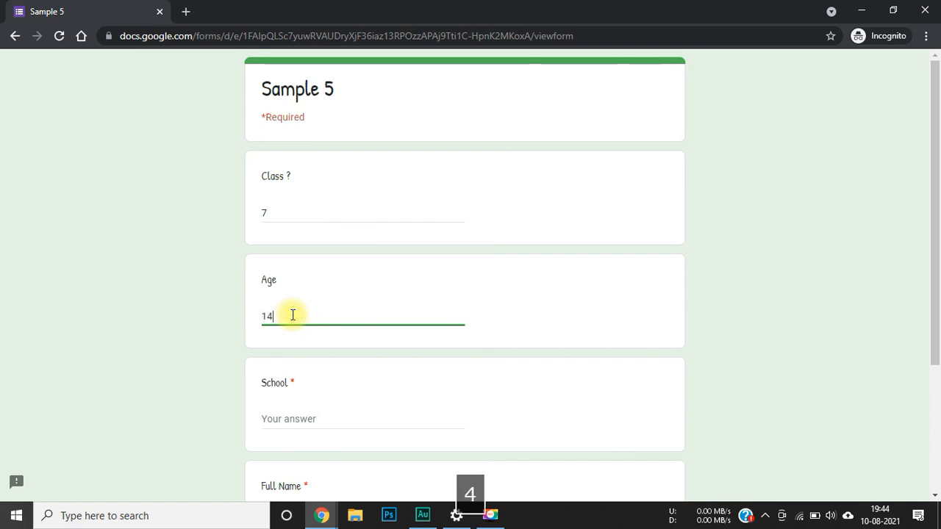
Answer the School question with KV, enter the respondent's name under Full Name, and continue to the second section.
{"action": "scroll", "coordinate": [293, 315], "scroll_direction": "down", "scroll_amount": 2}
{"action": "left_click", "coordinate": [304, 318]}
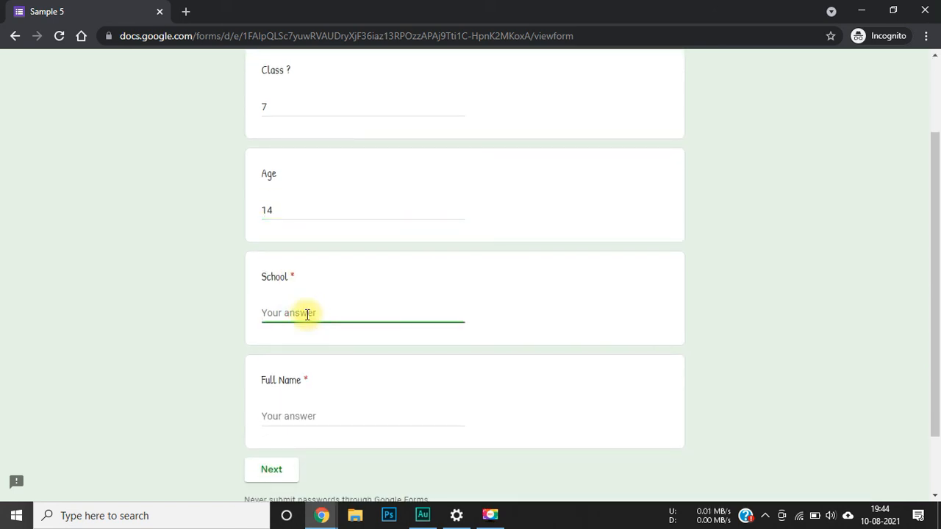
{"action": "type", "text": "KV"}
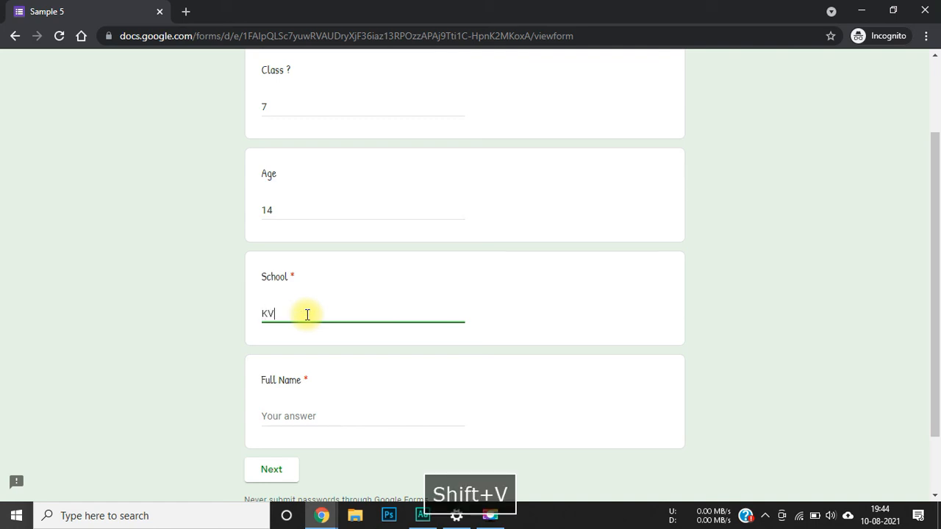
{"action": "scroll", "coordinate": [308, 315], "scroll_direction": "down", "scroll_amount": 1}
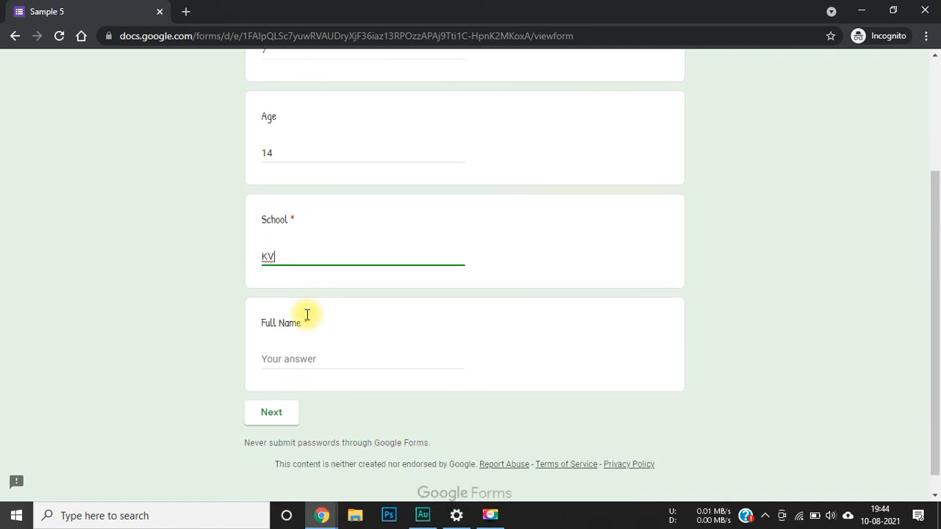
{"action": "left_click", "coordinate": [304, 341]}
{"action": "type", "text": "Chandresh"}
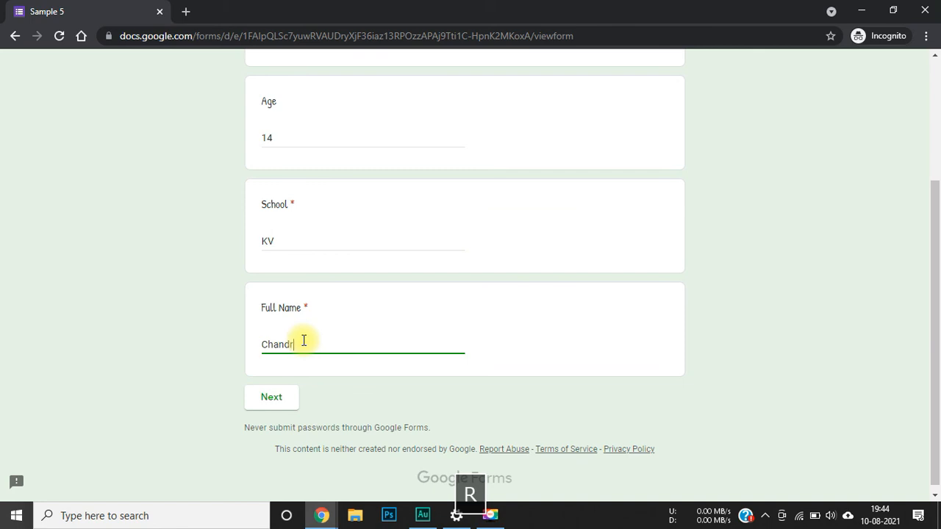
{"action": "left_click", "coordinate": [274, 398]}
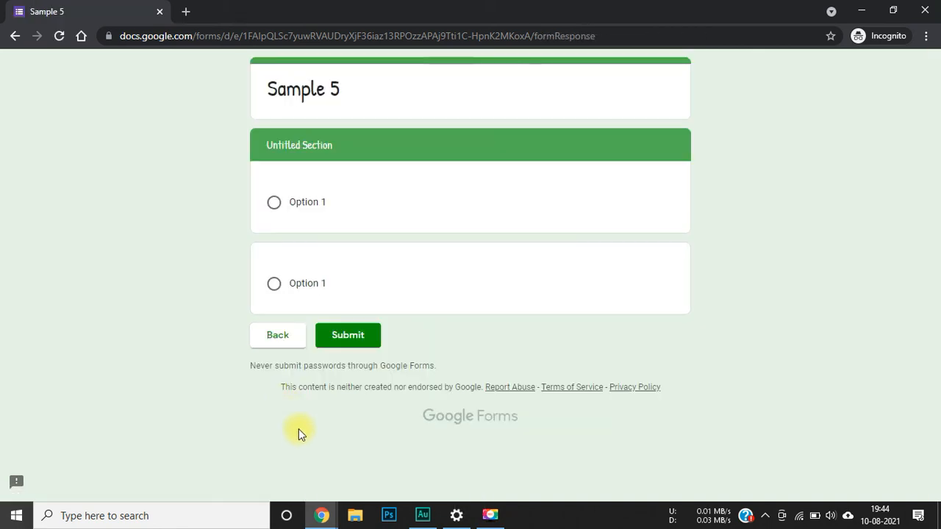
Submit the form with Option 1 chosen for both questions in the untitled section, and close the respondent page.
{"action": "left_click", "coordinate": [275, 203]}
{"action": "left_click", "coordinate": [300, 310]}
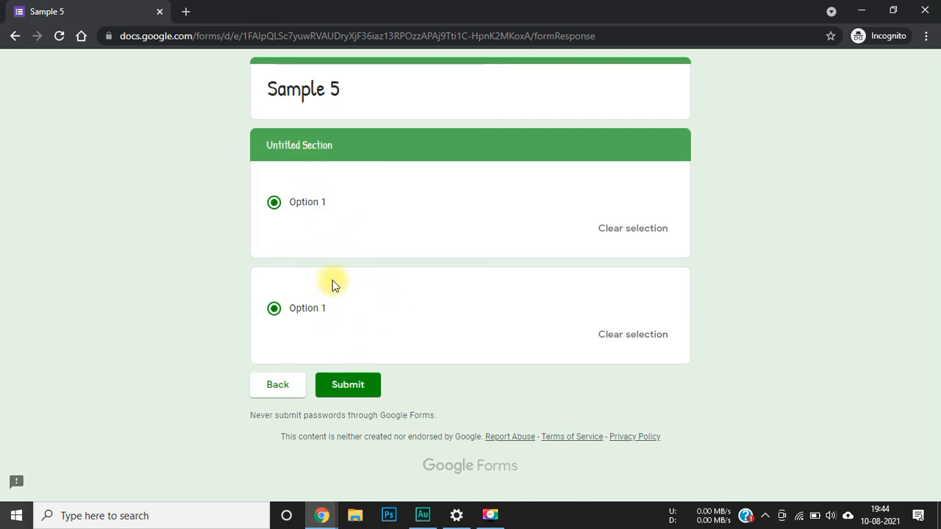
{"action": "left_click", "coordinate": [352, 386]}
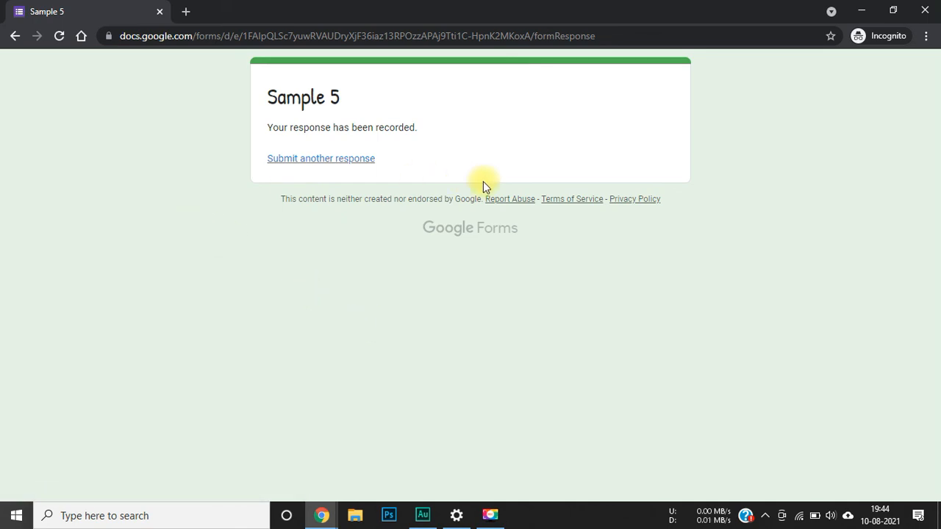
{"action": "left_click", "coordinate": [160, 12]}
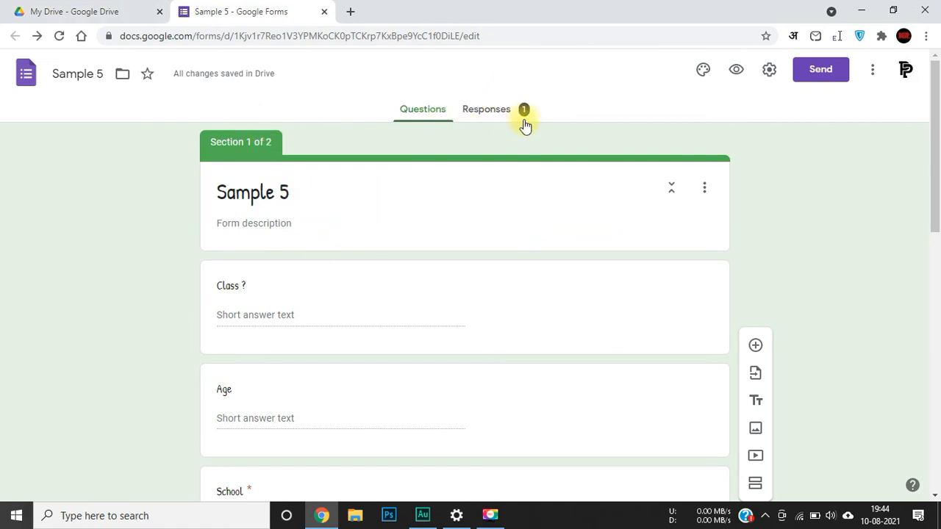
Examine the summary of the form's responses, from the text answers through the charts of the untitled section.
{"action": "left_click", "coordinate": [502, 109]}
{"action": "scroll", "coordinate": [528, 267], "scroll_direction": "down", "scroll_amount": 1}
{"action": "scroll", "coordinate": [529, 267], "scroll_direction": "up", "scroll_amount": 1}
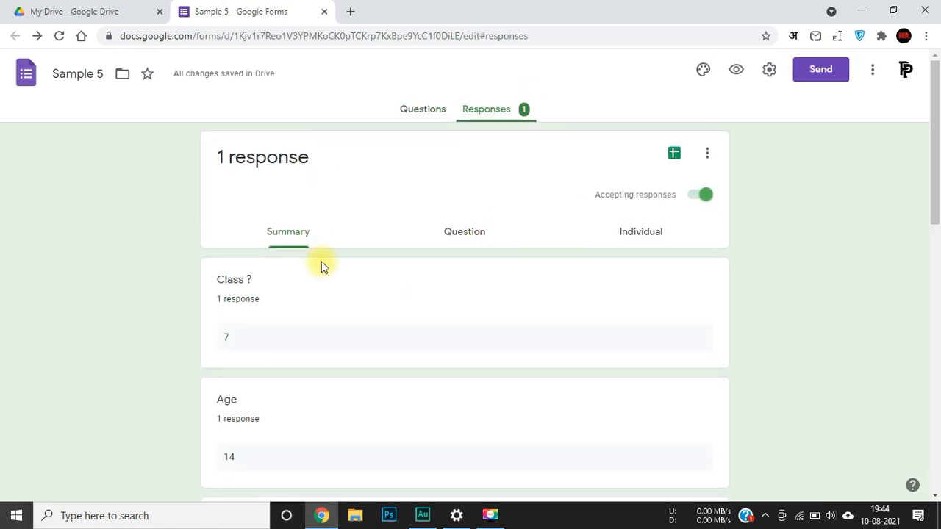
{"action": "scroll", "coordinate": [324, 286], "scroll_direction": "down", "scroll_amount": 2}
{"action": "scroll", "coordinate": [329, 309], "scroll_direction": "down", "scroll_amount": 3}
{"action": "scroll", "coordinate": [308, 355], "scroll_direction": "down", "scroll_amount": 5}
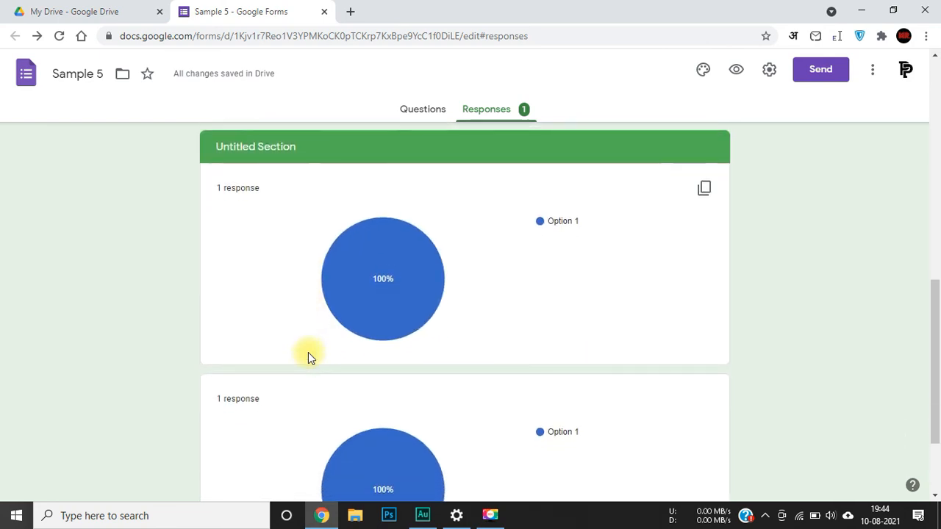
{"action": "scroll", "coordinate": [308, 355], "scroll_direction": "down", "scroll_amount": 2}
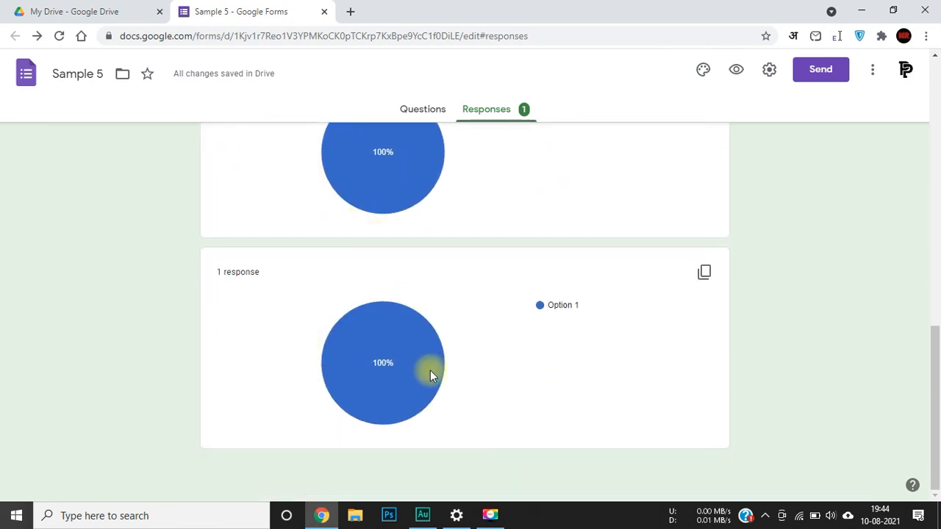
{"action": "scroll", "coordinate": [442, 388], "scroll_direction": "up", "scroll_amount": 2}
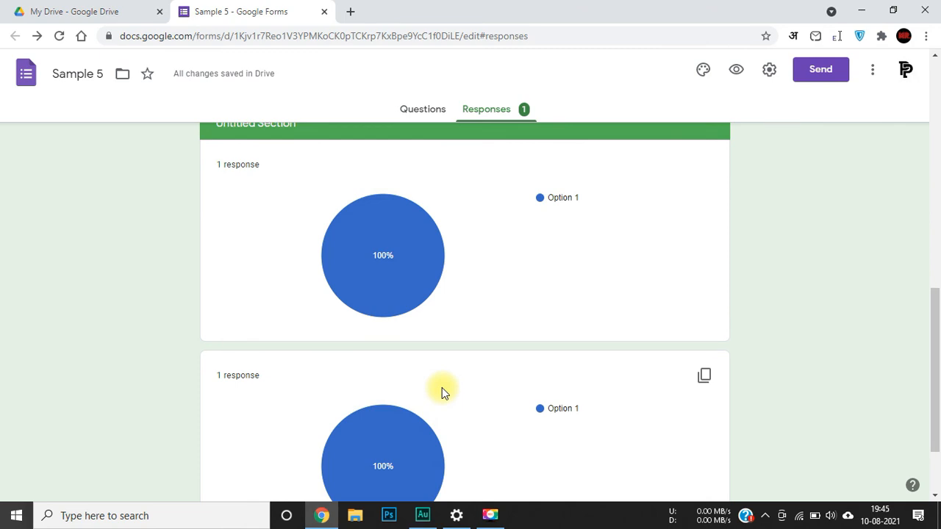
{"action": "scroll", "coordinate": [419, 275], "scroll_direction": "up", "scroll_amount": 3}
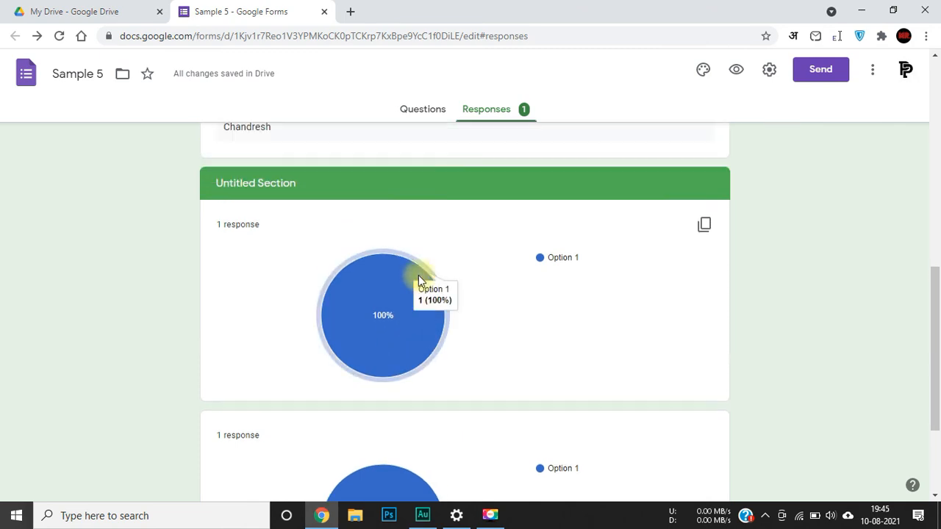
{"action": "scroll", "coordinate": [418, 275], "scroll_direction": "up", "scroll_amount": 10}
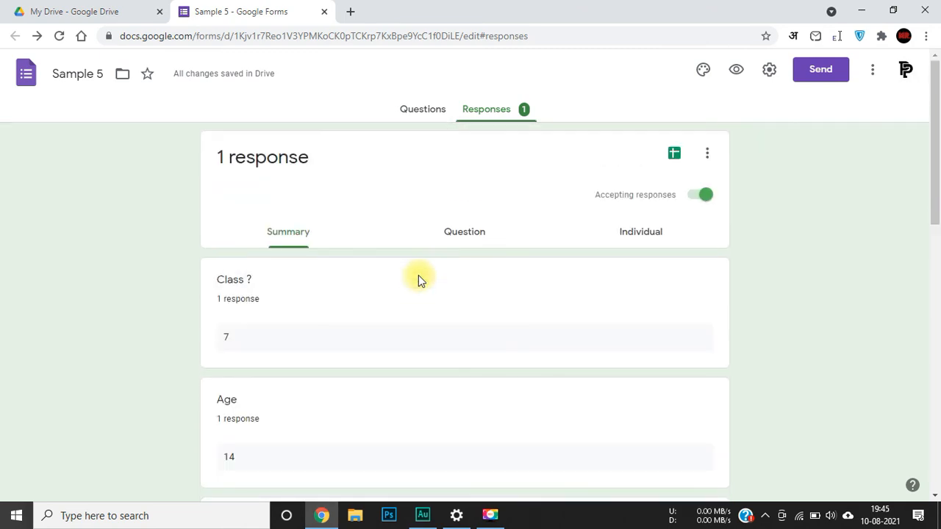
View the responses question by question, moving from the Class question to the Age question.
{"action": "left_click", "coordinate": [458, 246]}
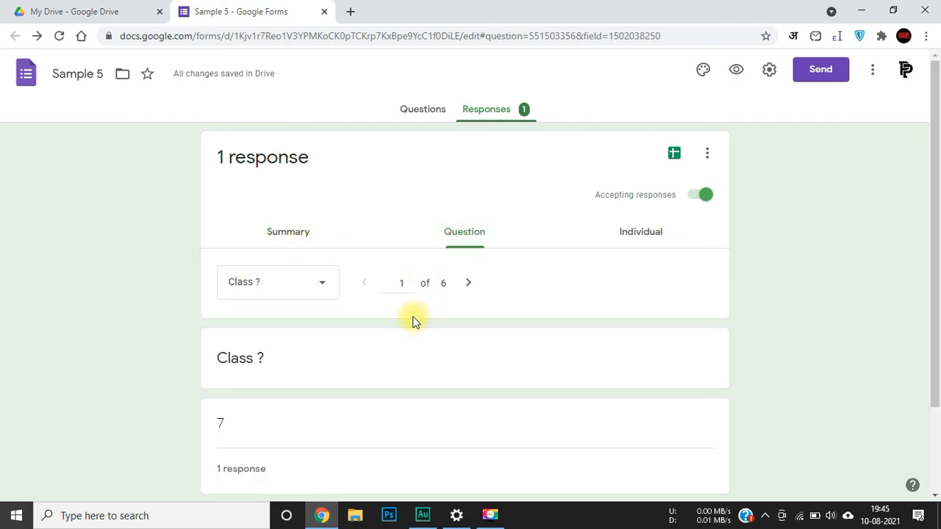
{"action": "scroll", "coordinate": [473, 323], "scroll_direction": "down", "scroll_amount": 2}
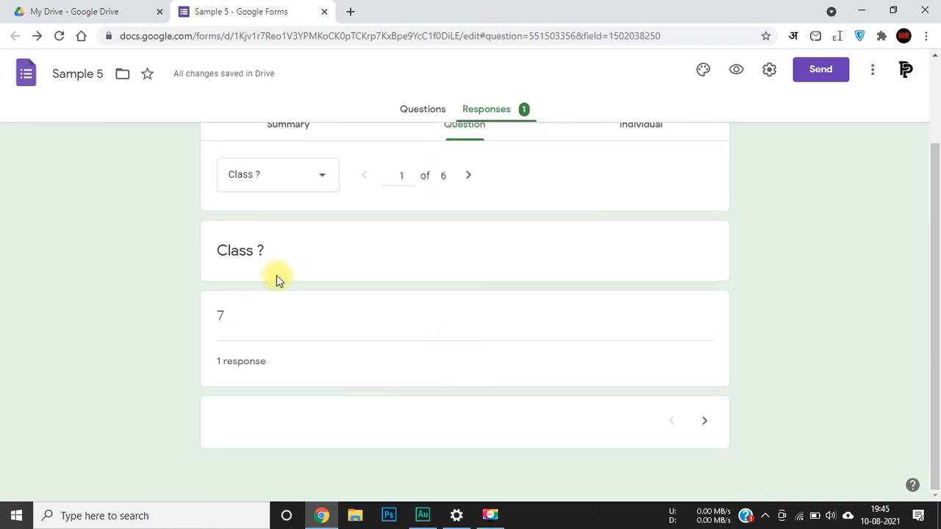
{"action": "left_click", "coordinate": [468, 175]}
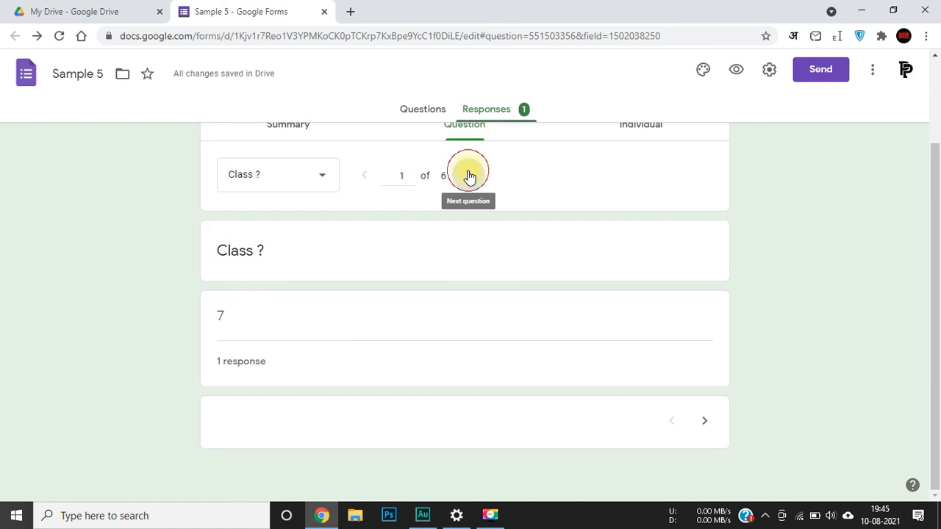
{"action": "scroll", "coordinate": [346, 261], "scroll_direction": "up", "scroll_amount": 2}
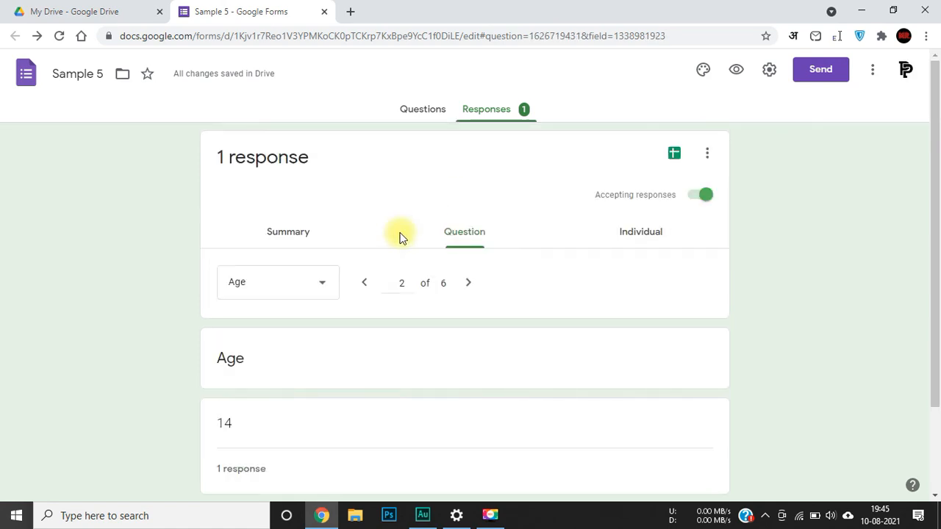
Review the complete individual response through its final section, and return to the form's questions.
{"action": "left_click", "coordinate": [655, 234]}
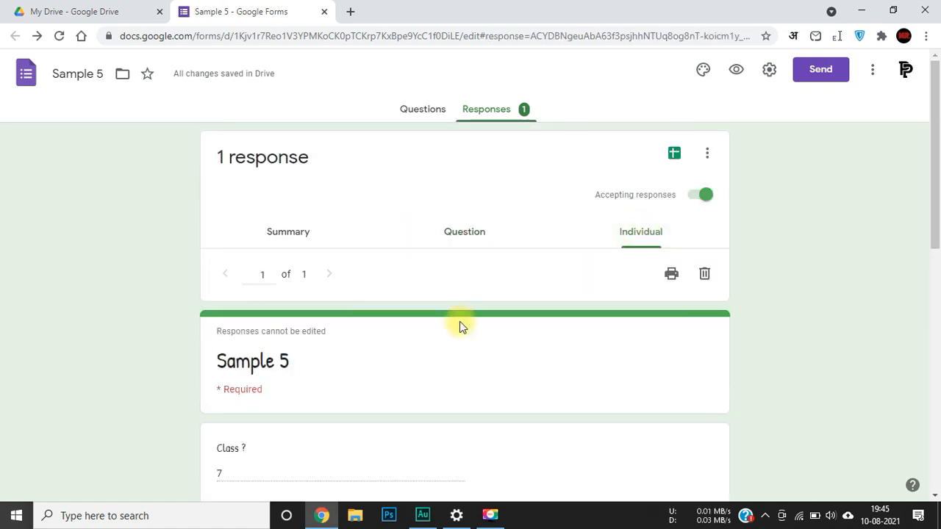
{"action": "scroll", "coordinate": [460, 324], "scroll_direction": "down", "scroll_amount": 4}
{"action": "scroll", "coordinate": [460, 323], "scroll_direction": "down", "scroll_amount": 4}
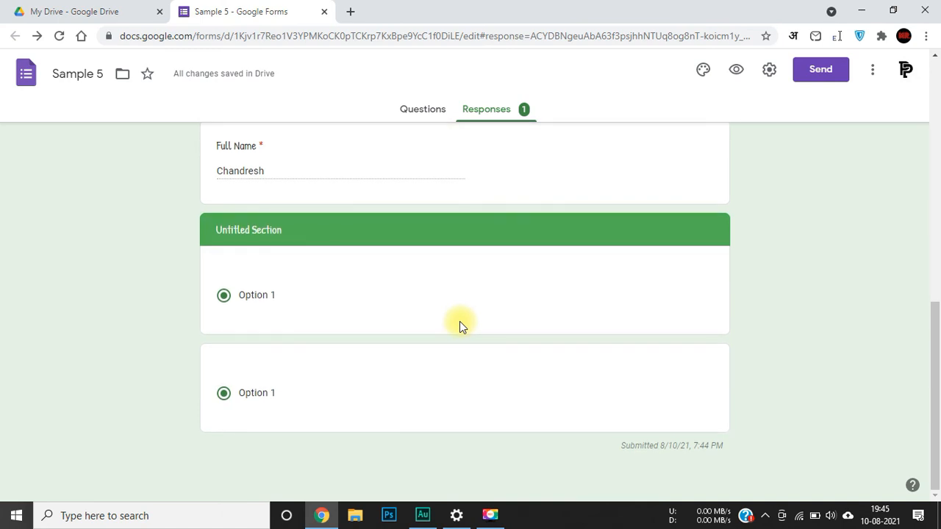
{"action": "scroll", "coordinate": [459, 324], "scroll_direction": "up", "scroll_amount": 8}
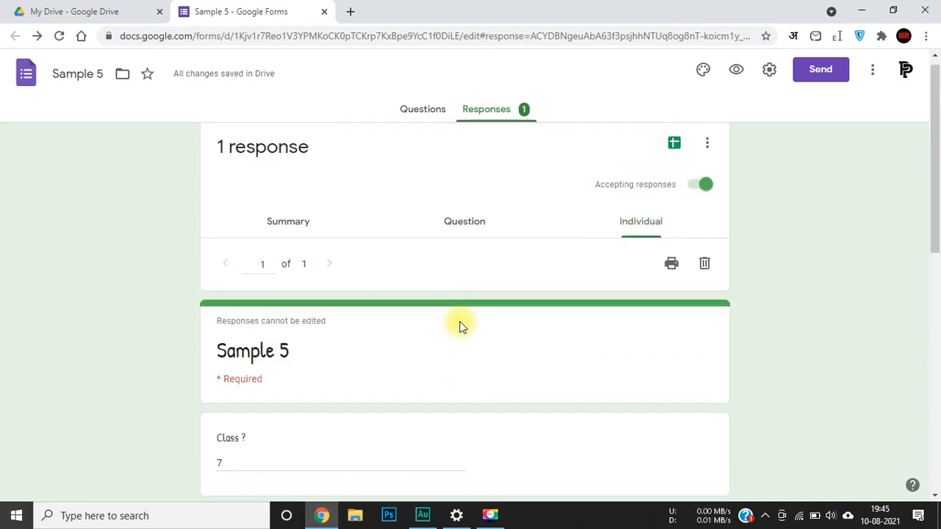
{"action": "left_click", "coordinate": [439, 109]}
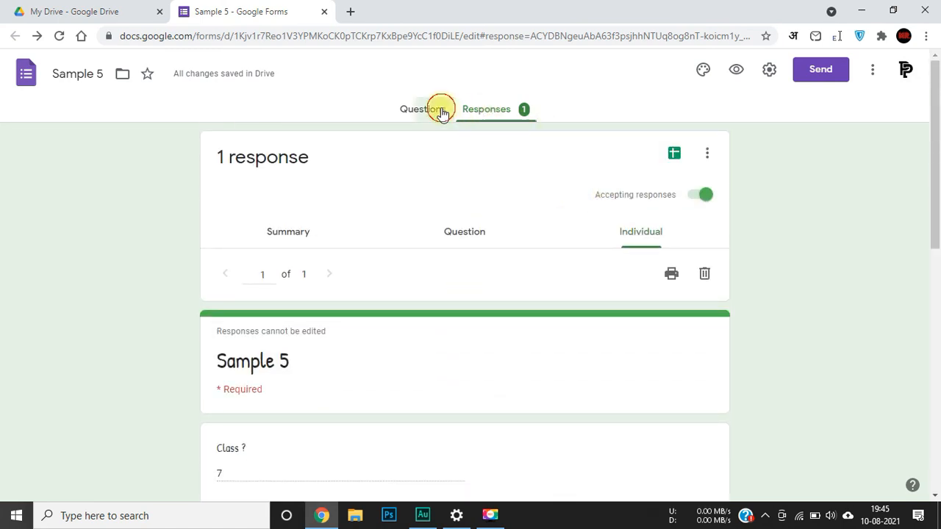